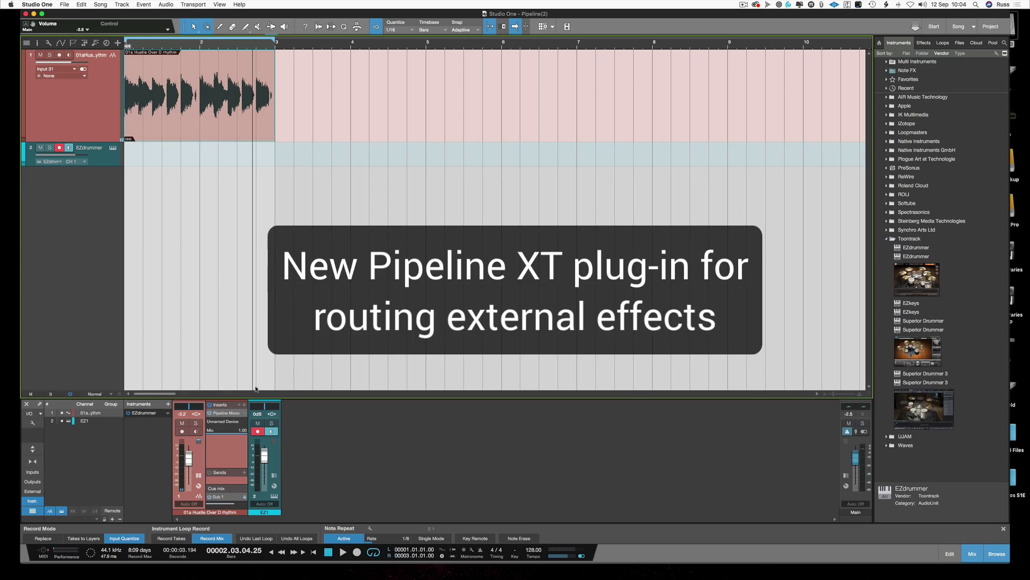
Step: Open the Pipeline Mono insert's editor from the audio channel's Inserts list
left_click(231, 413)
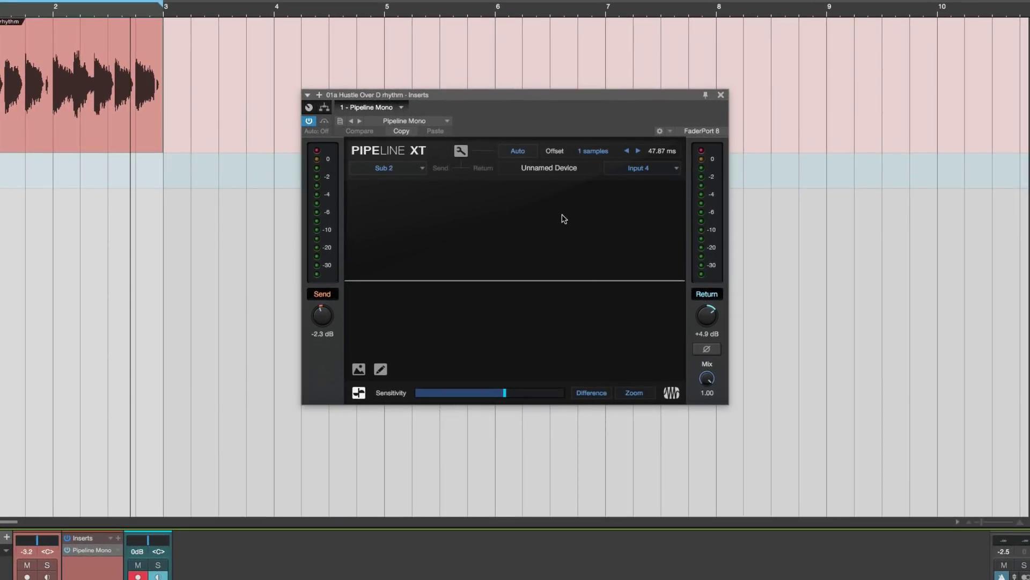
Step: Auto-measure Pipeline XT's loop latency, restart playback, and turn the Mix knob down to 0.19
left_click(520, 152)
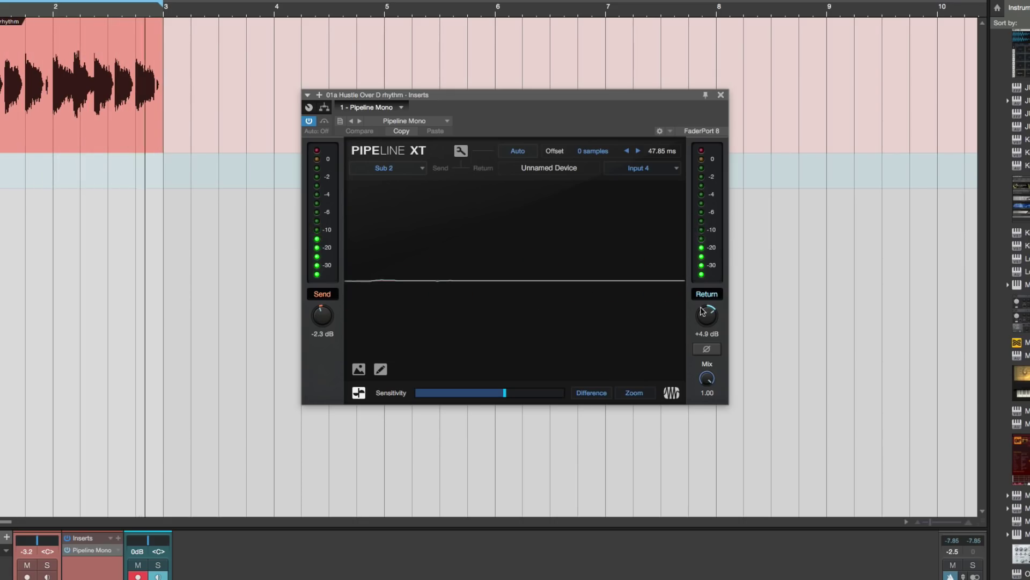
key("space")
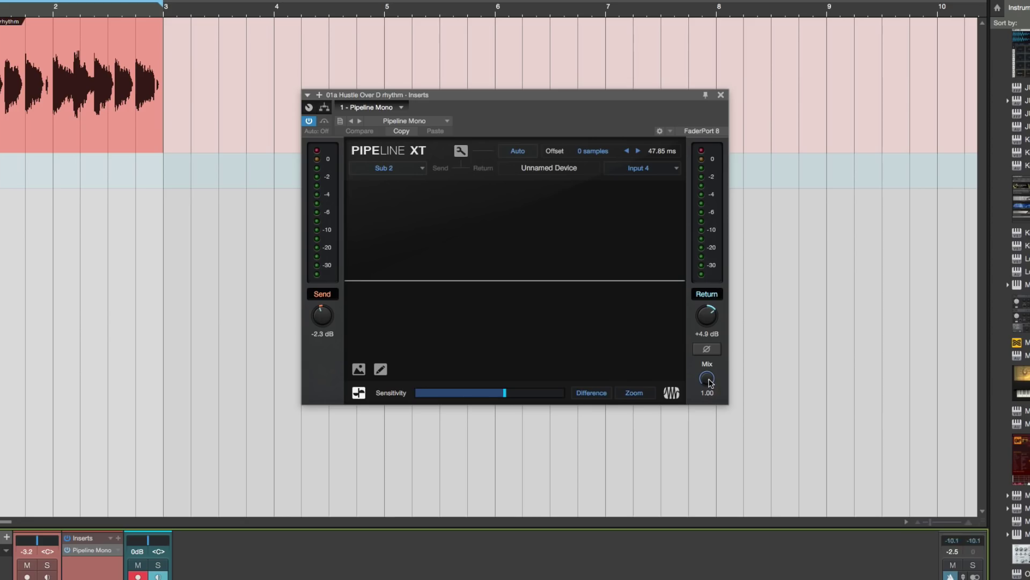
key("space")
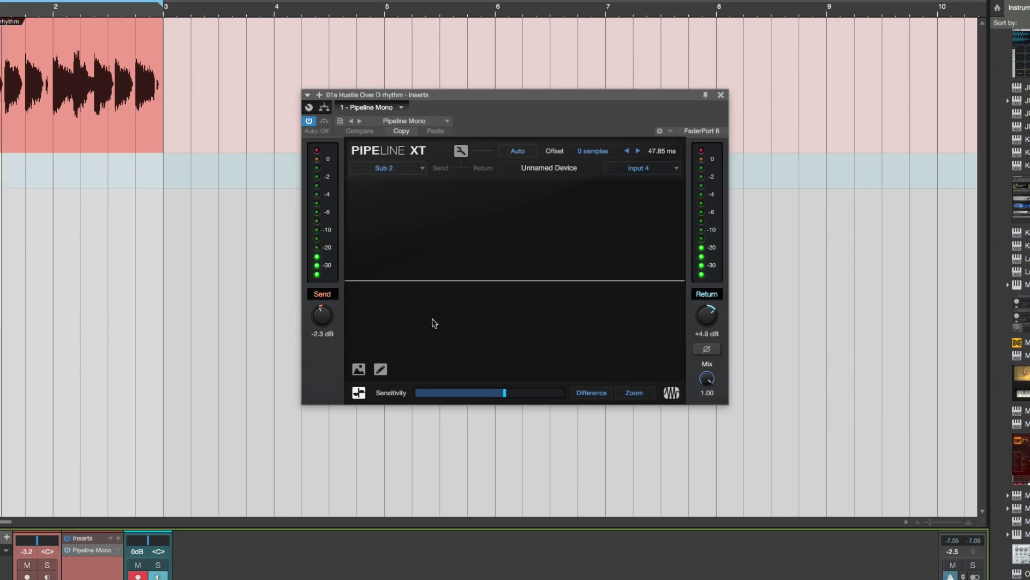
left_click_drag(707, 379, 723, 340)
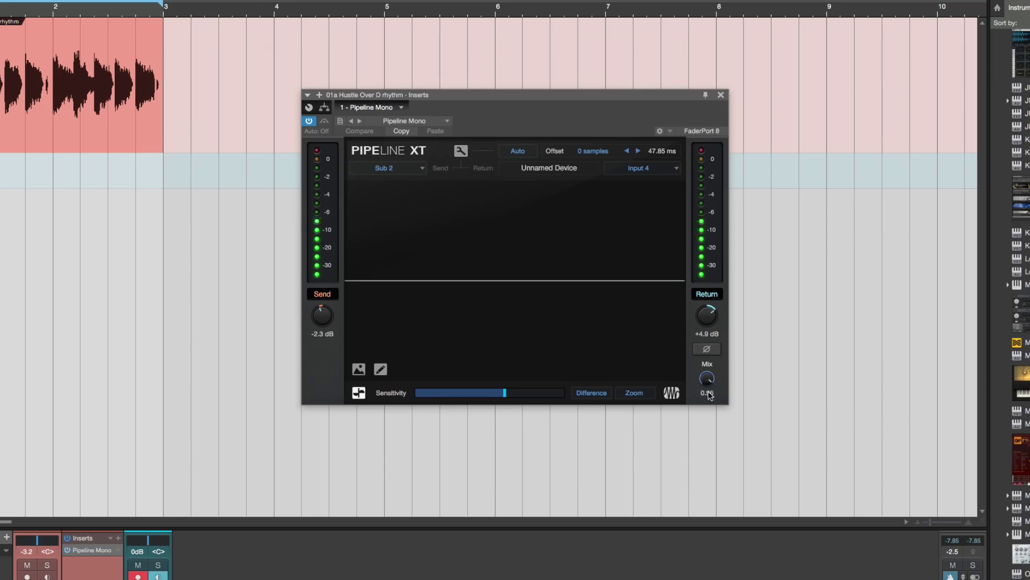
left_click_drag(707, 380, 704, 472)
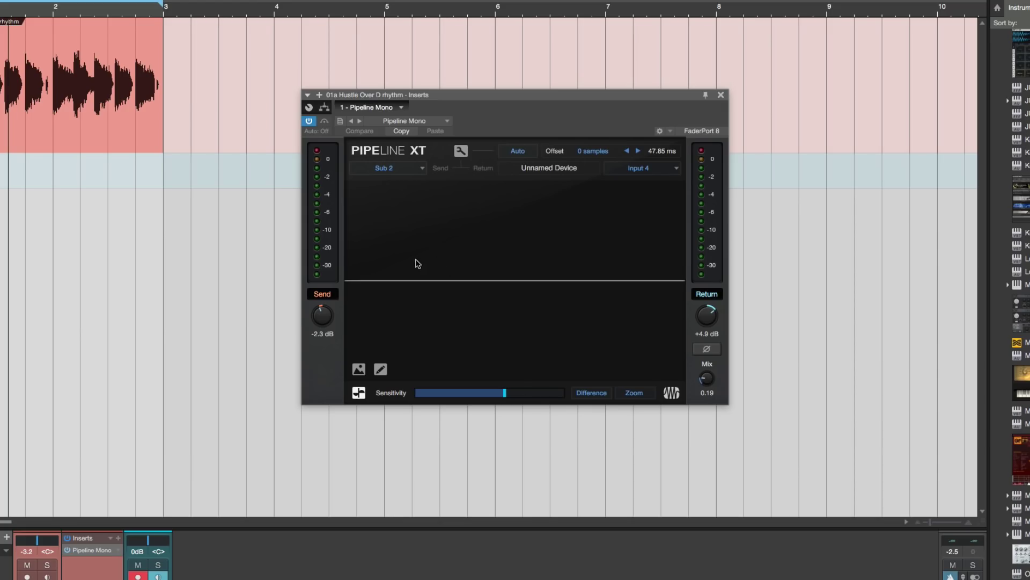
Step: Show the dbx 161 hardware photo in Pipeline XT's display, scaled down to fit
left_click(359, 369)
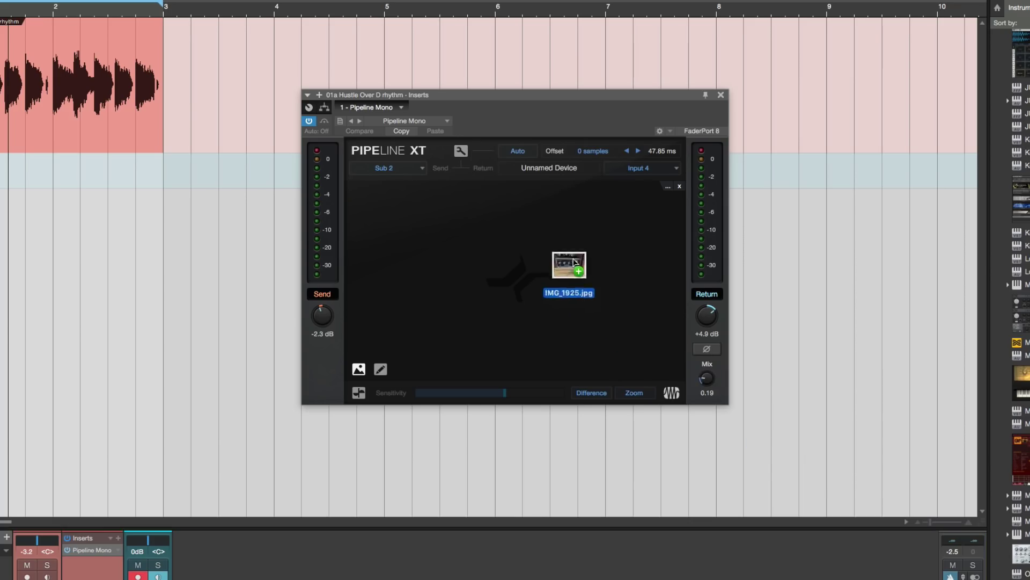
left_click_drag(567, 267, 575, 260)
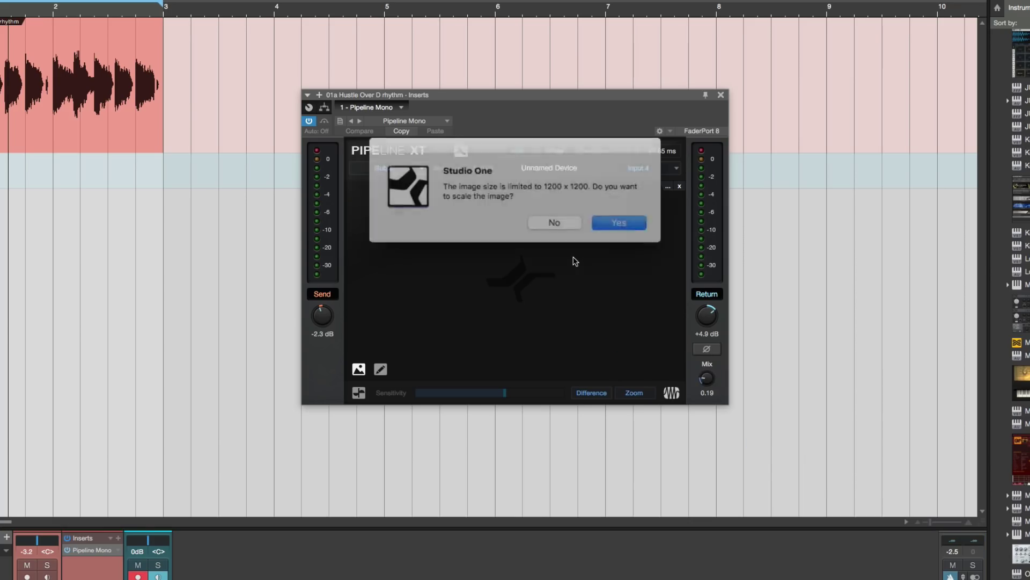
left_click(600, 218)
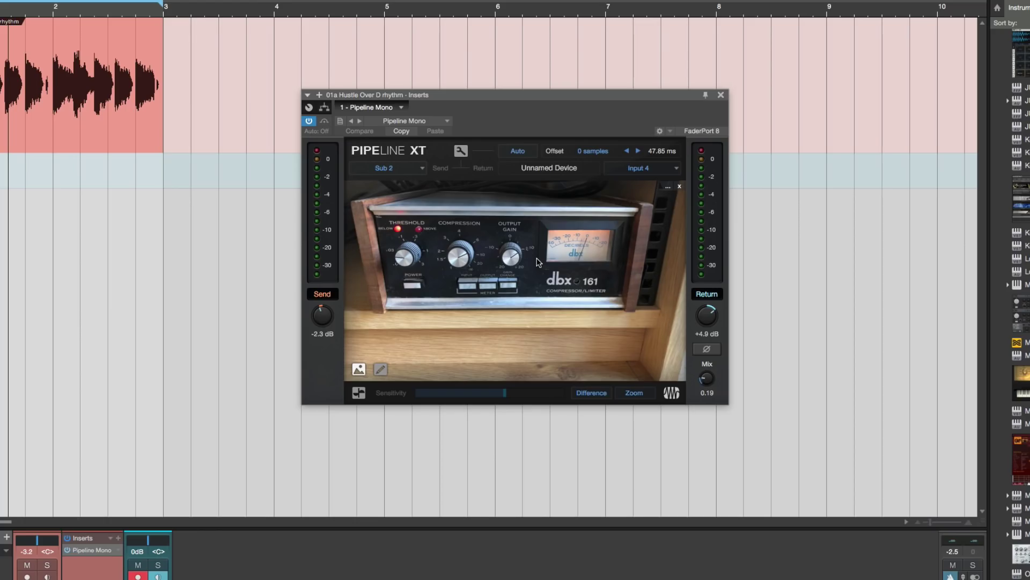
Step: Store the current Pipeline XT settings as a new preset named 'Guitar Slam DBX160'
left_click(340, 121)
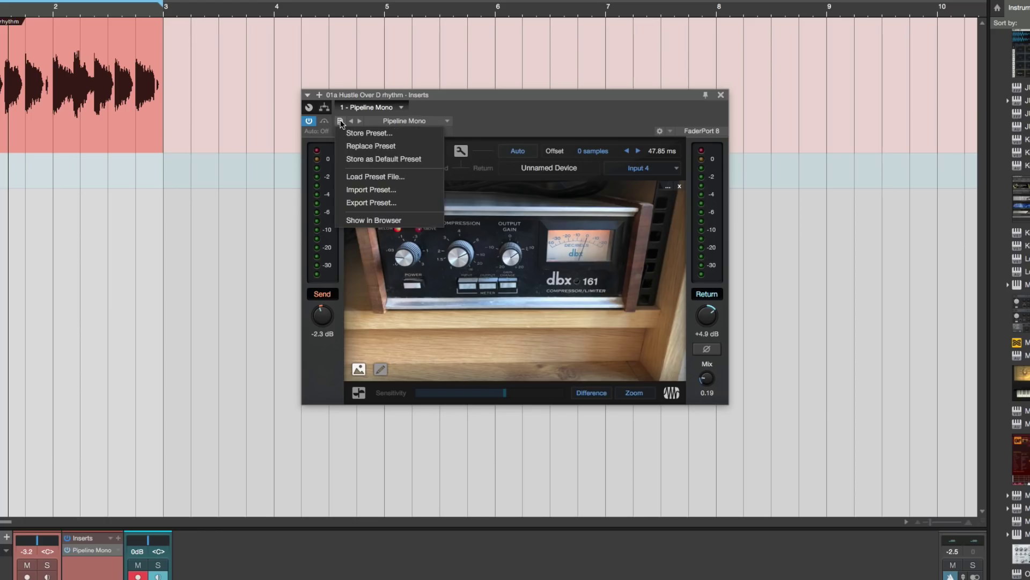
left_click(379, 135)
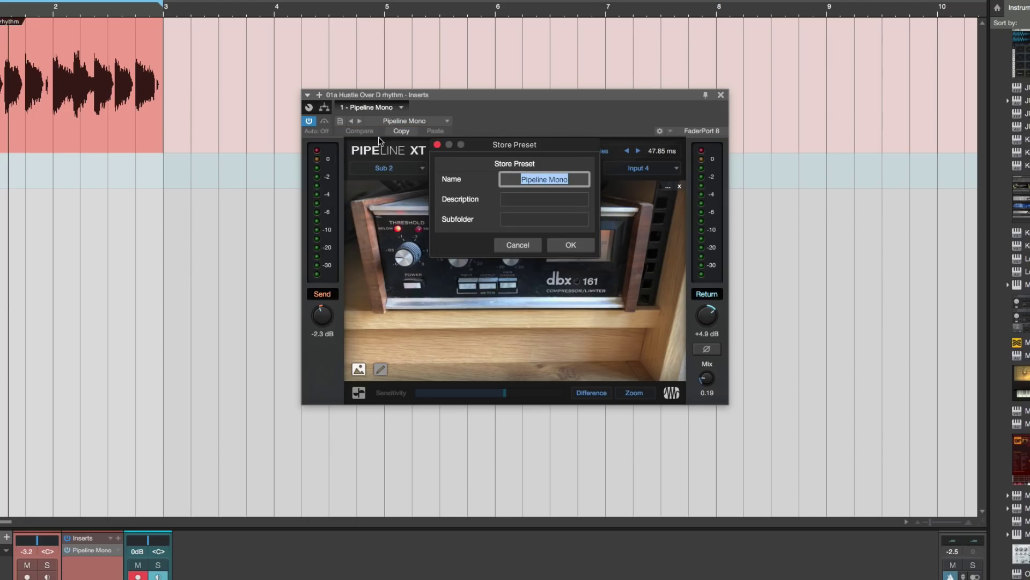
type("Guitar Slam DBX160")
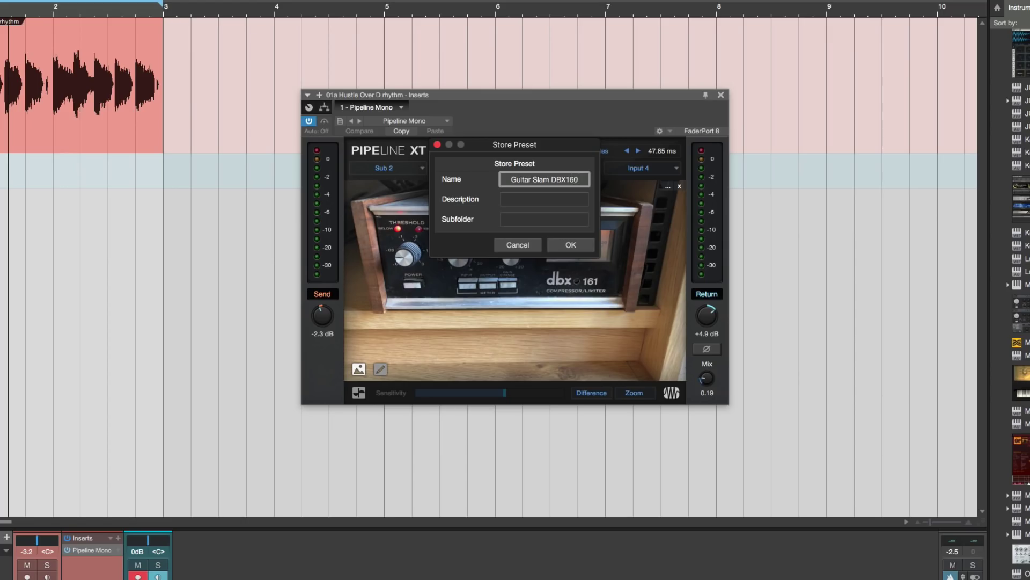
key("Return")
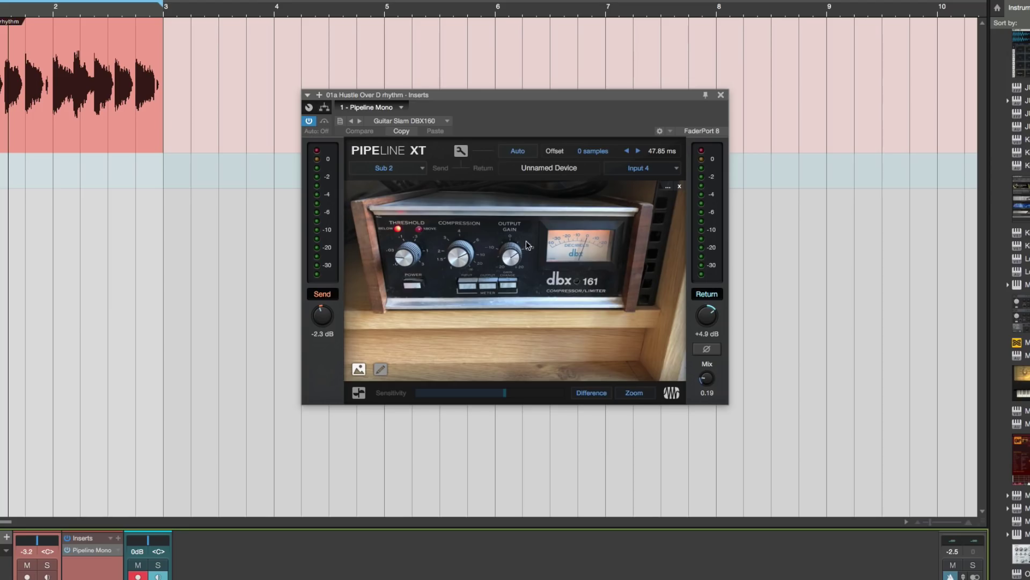
Step: View the dbx 161 photo enlarged, then add the note 'This is great' to it
left_click(486, 260)
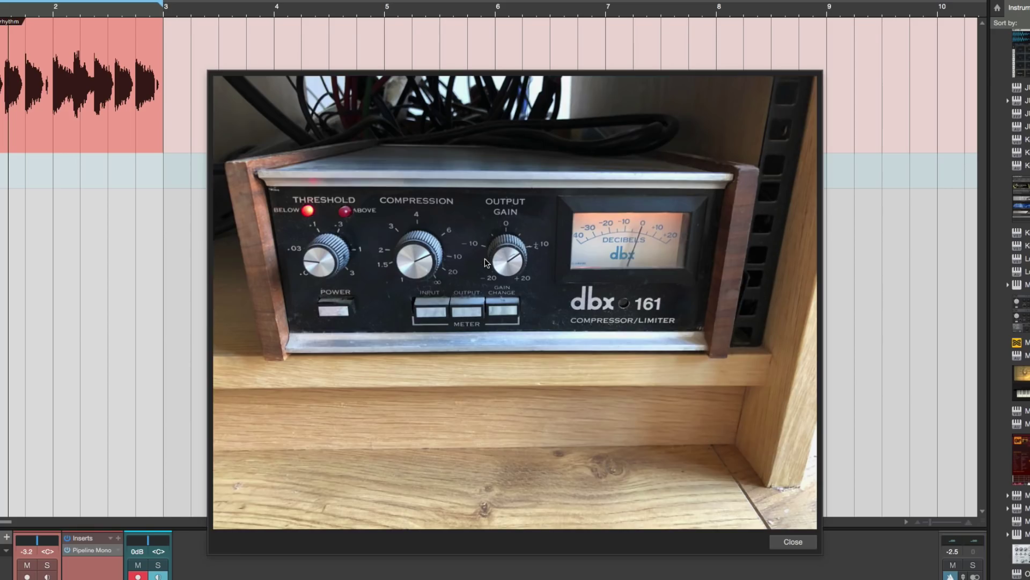
left_click(793, 542)
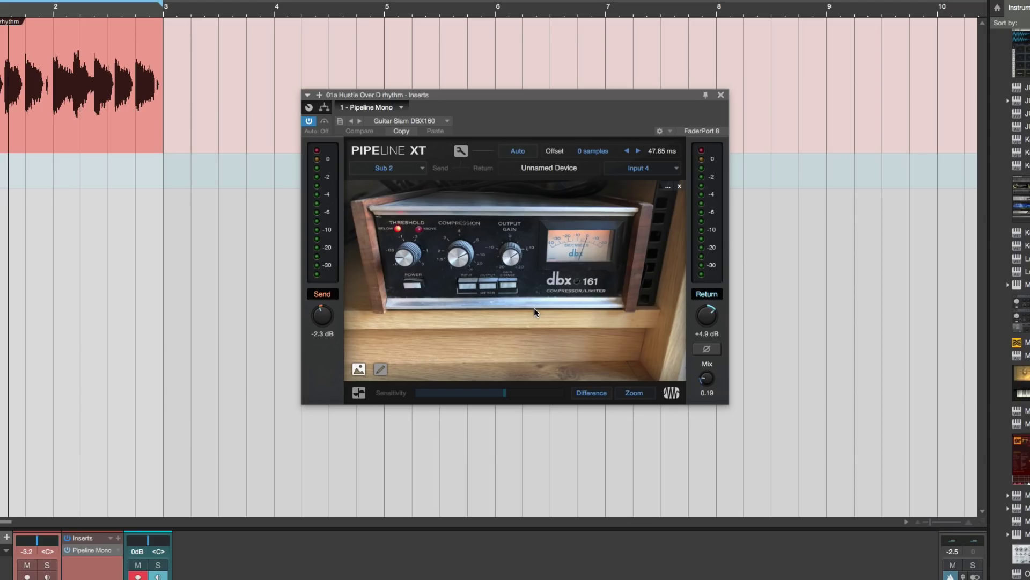
left_click(380, 369)
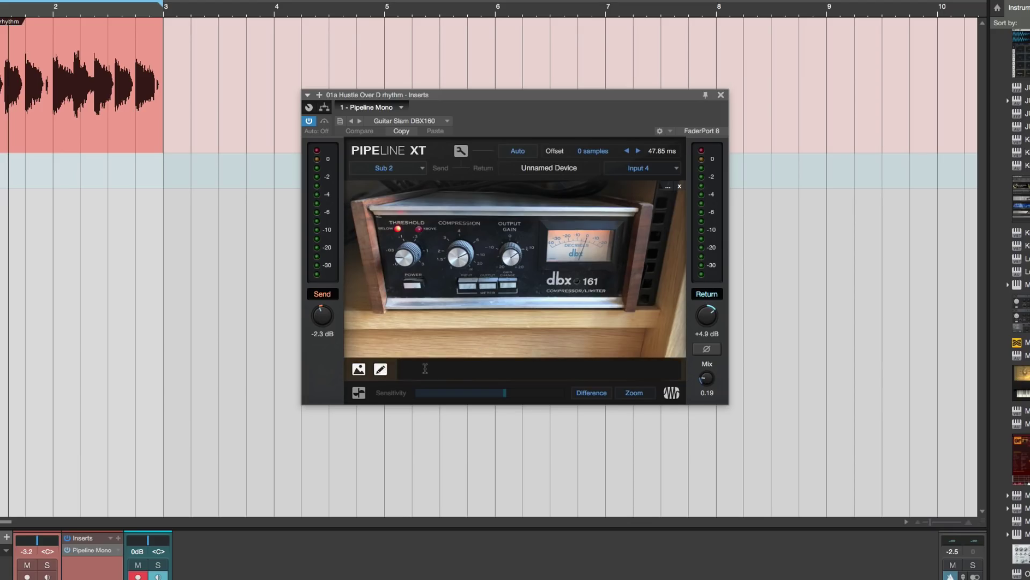
type("This is great")
key("Return")
left_click(375, 368)
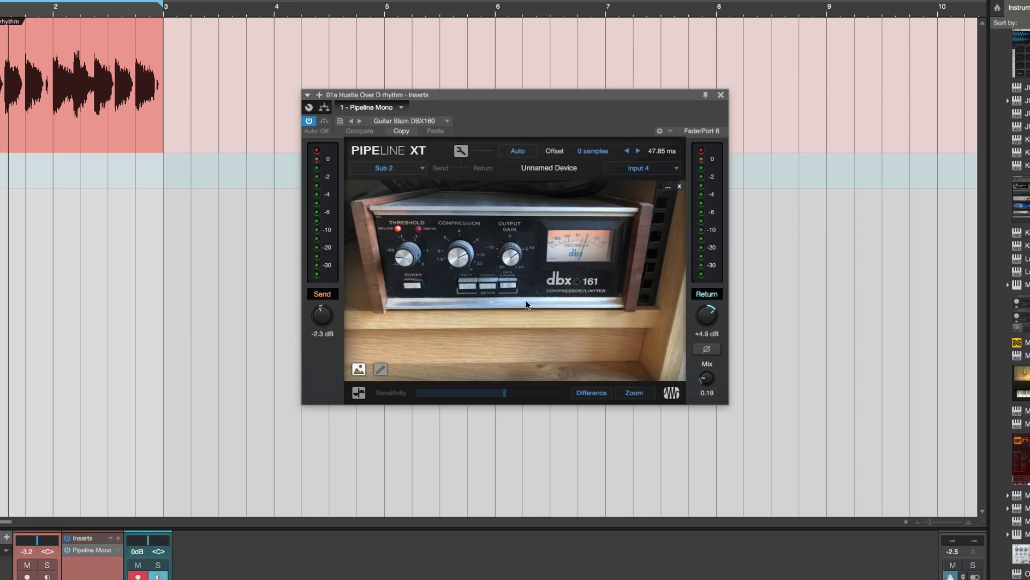
Step: Close the Pipeline XT editor and open Note Repeat from the View menu
left_click(721, 95)
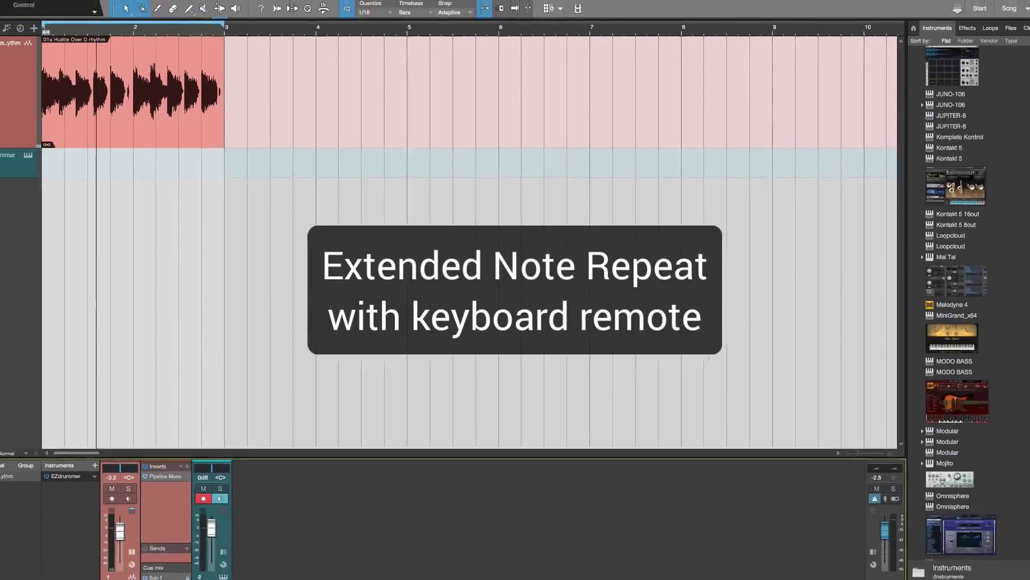
left_click(223, 7)
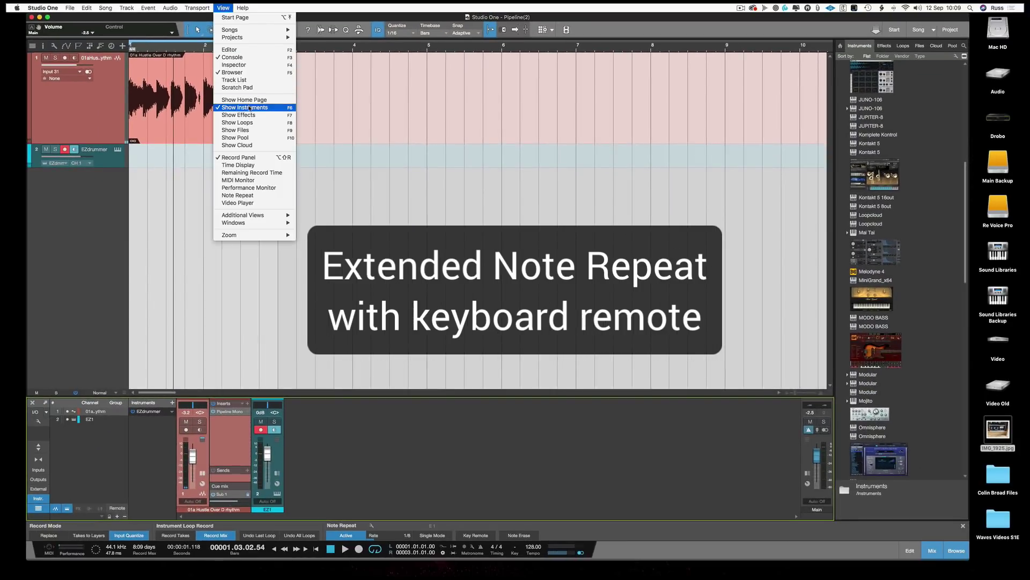
left_click(252, 196)
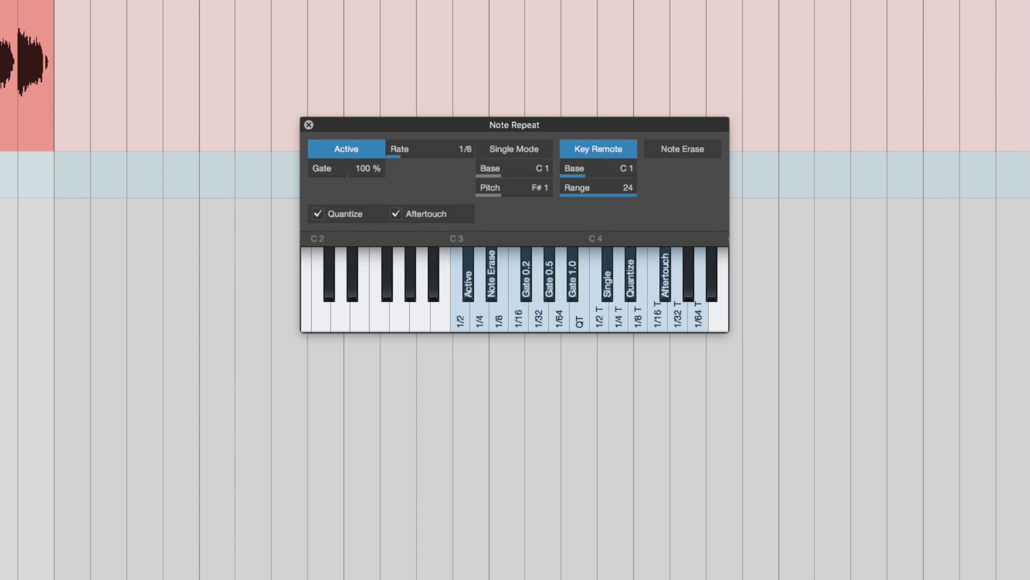
left_click(518, 148)
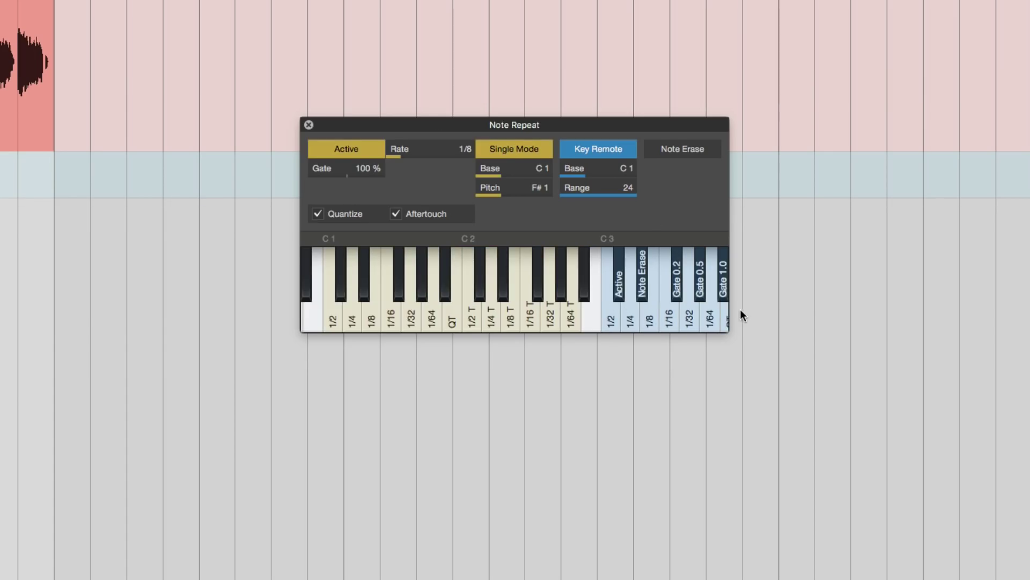
scroll(651, 304, "right", 2)
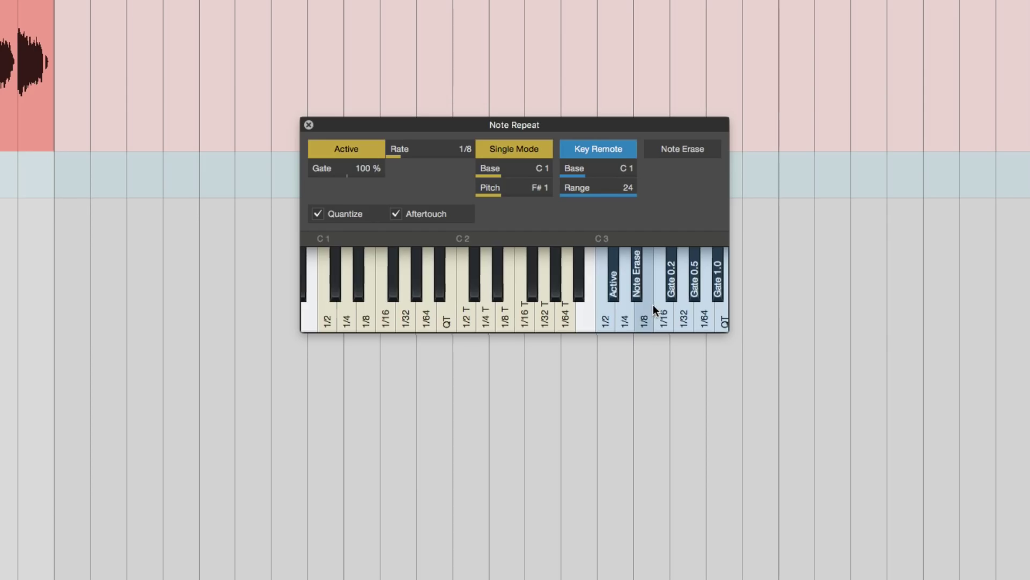
scroll(651, 304, "left", 2)
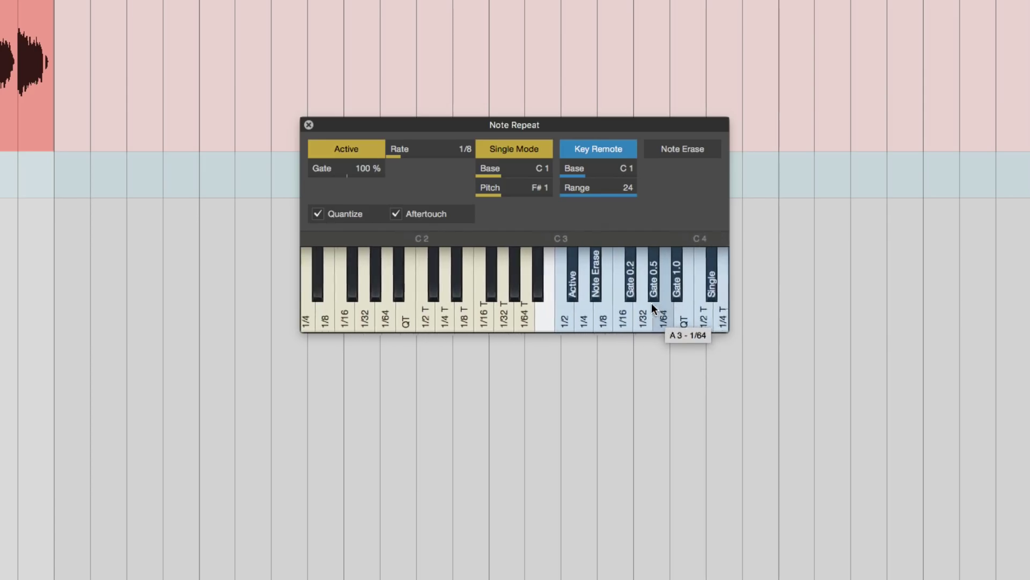
scroll(646, 302, "left", 3)
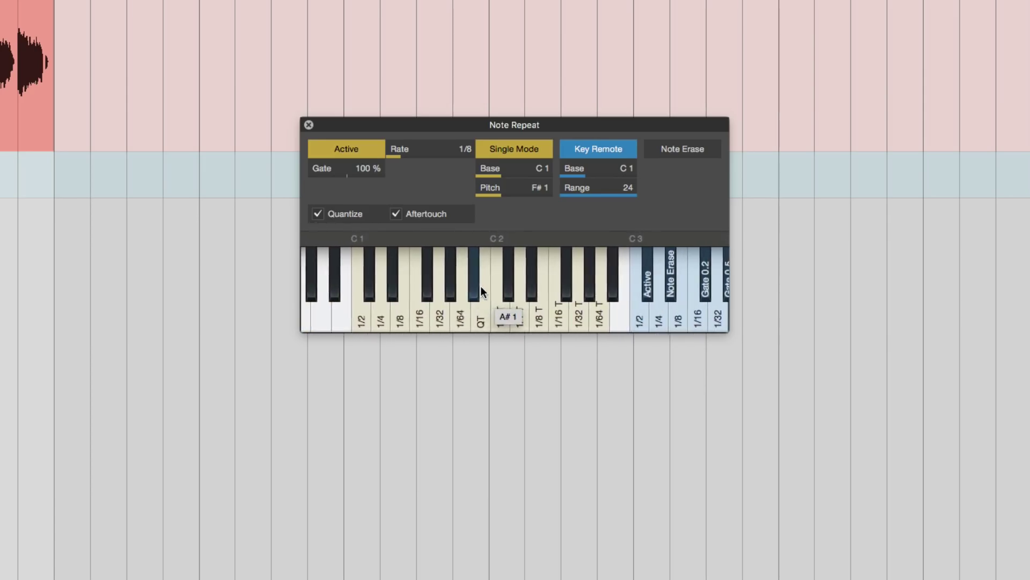
scroll(480, 290, "right", 5)
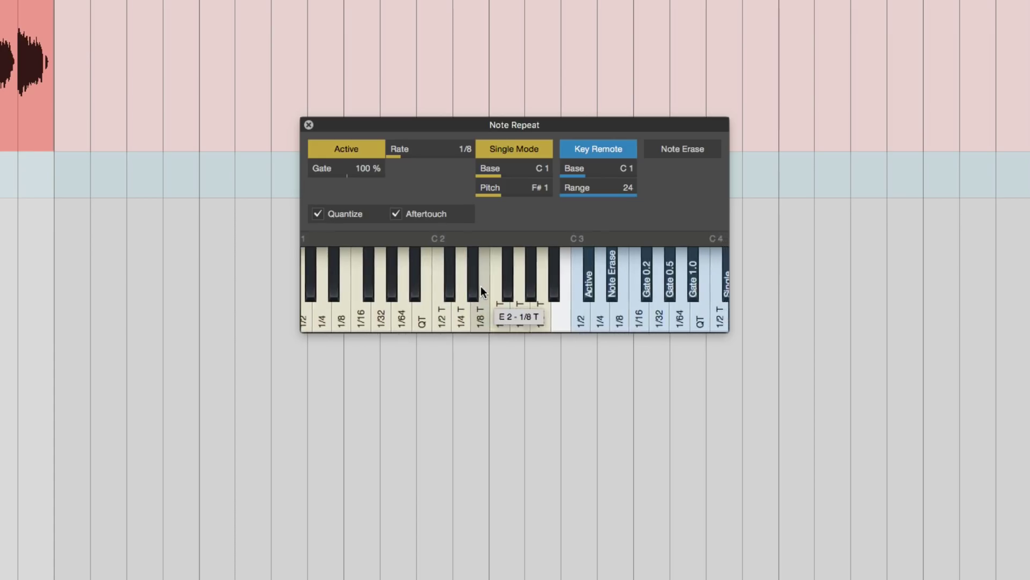
scroll(481, 286, "left", 6)
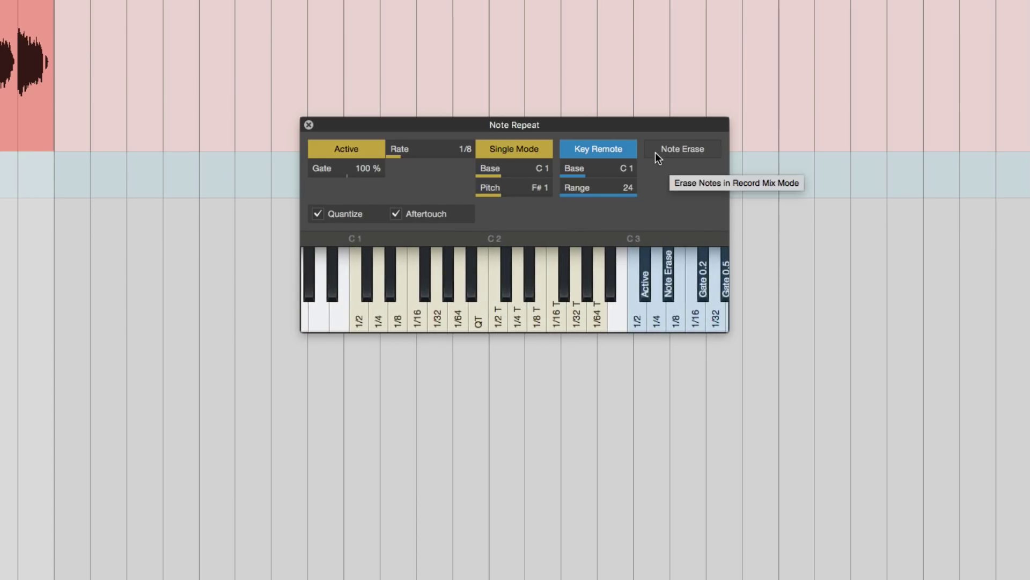
left_click(494, 148)
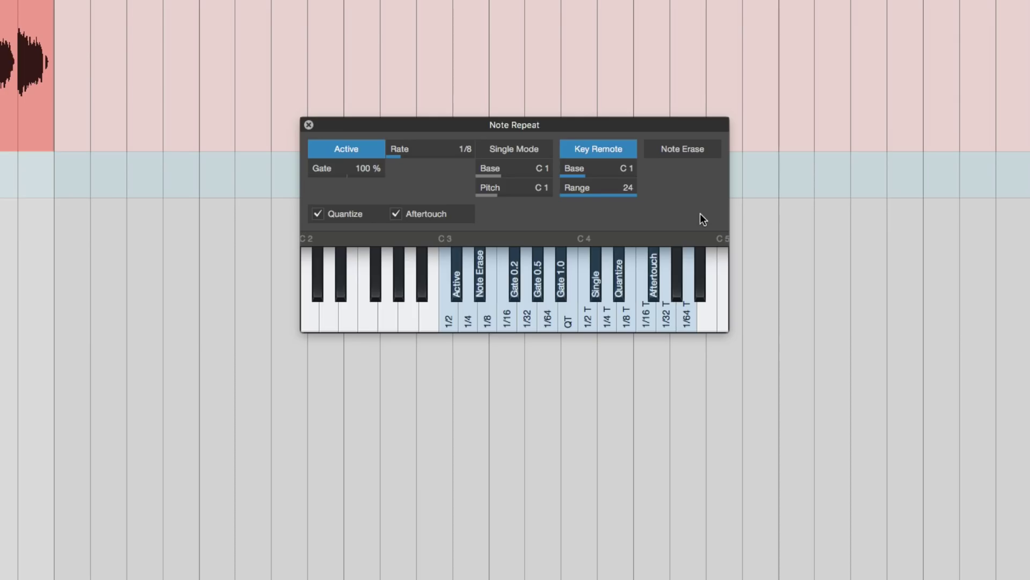
left_click(510, 153)
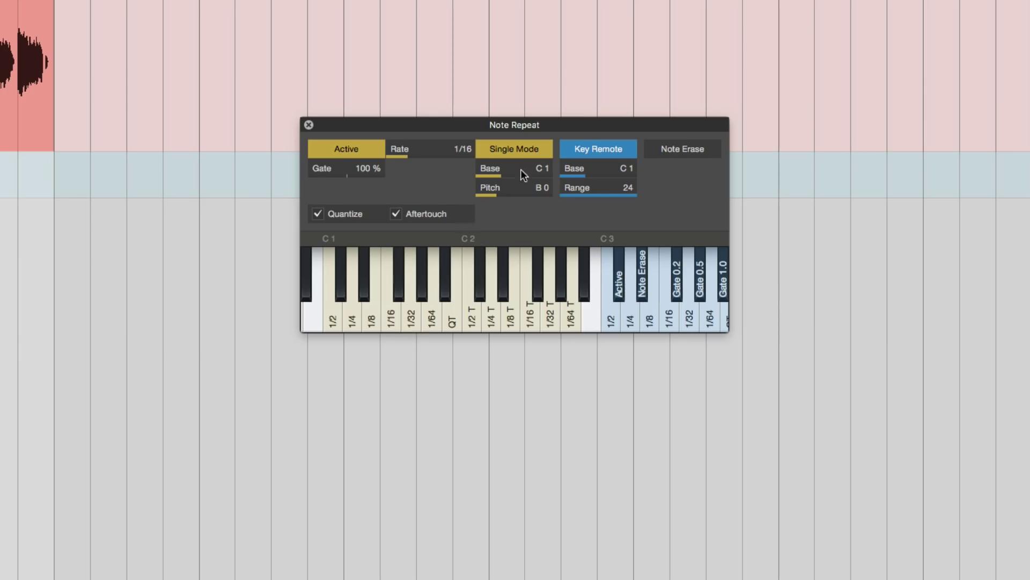
left_click(537, 152)
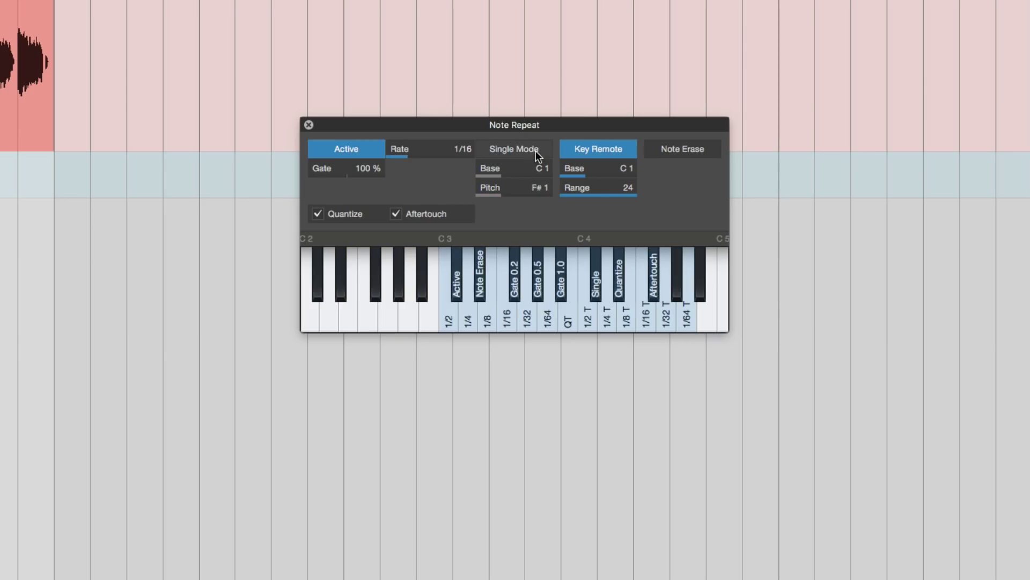
left_click(524, 148)
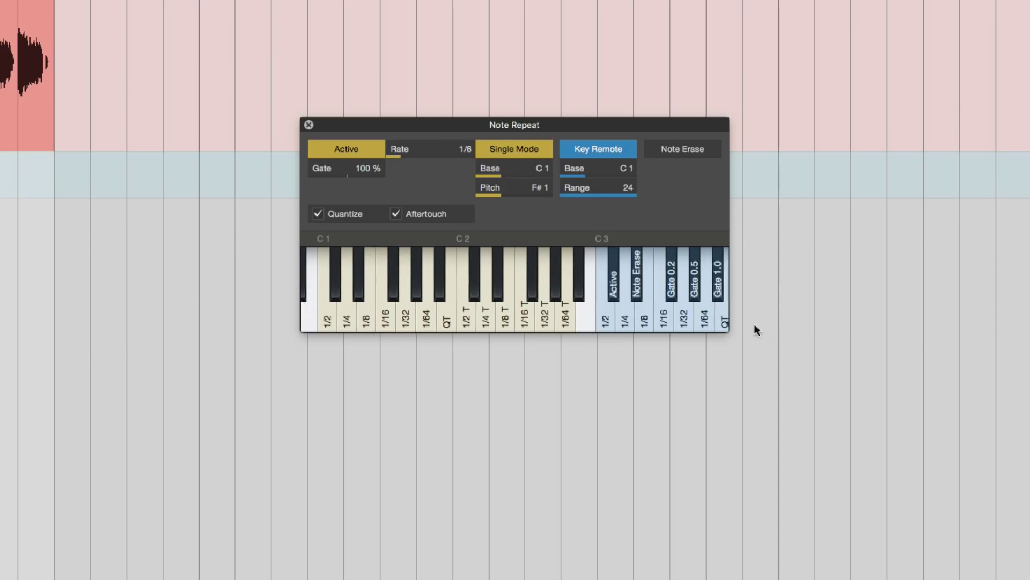
Step: Scroll the Note Repeat keyboard strip right to reveal the remote control keys
scroll(649, 298, "right", 1)
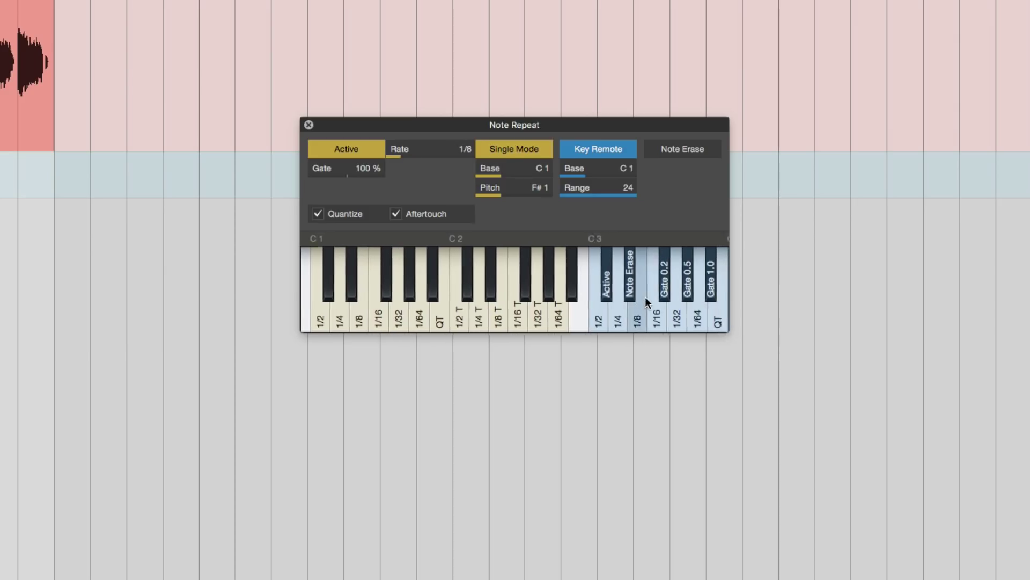
scroll(644, 298, "right", 5)
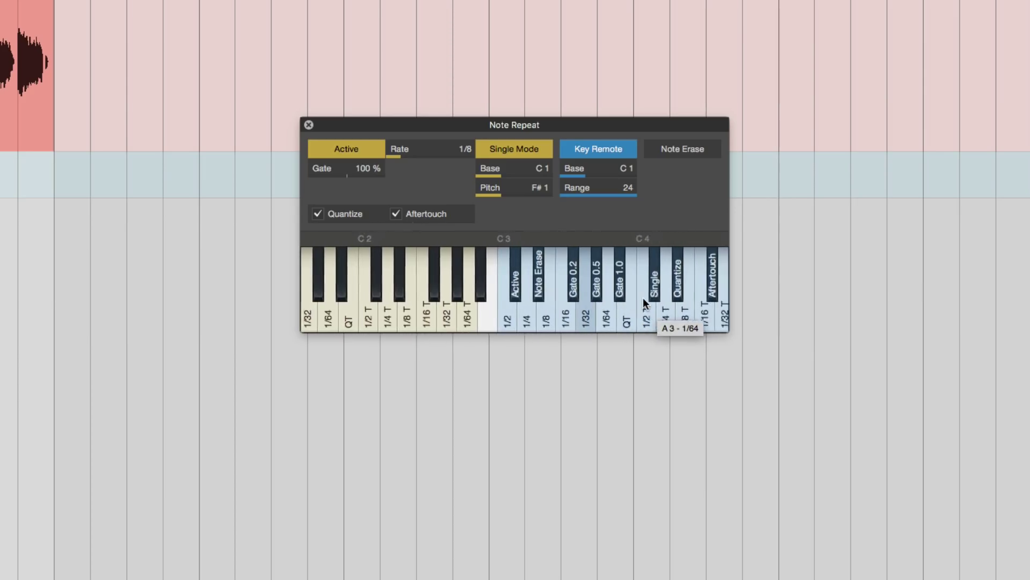
scroll(643, 297, "right", 2)
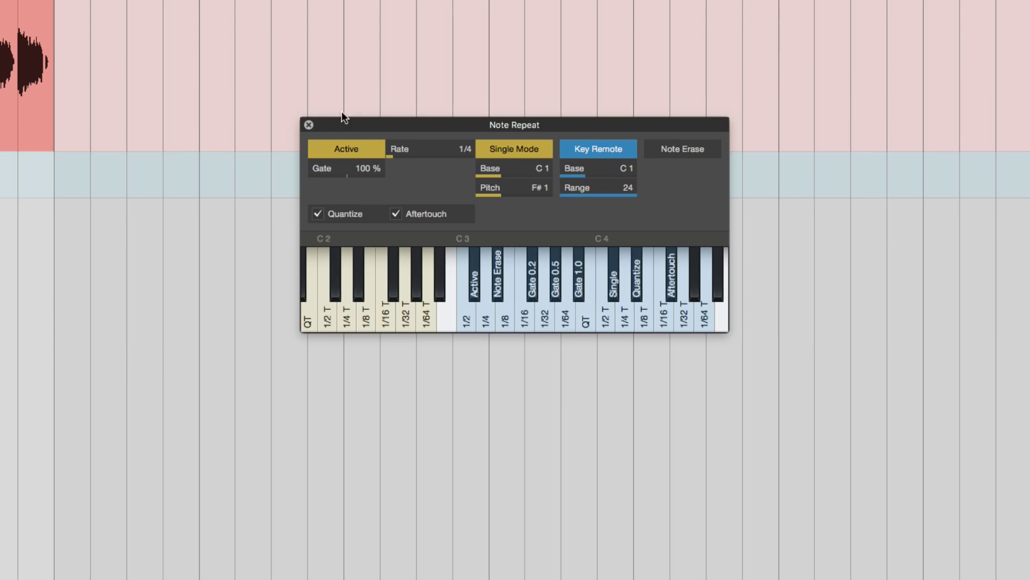
Step: Close Note Repeat and show the tempo track, enlarged to a taller lane
left_click(391, 147)
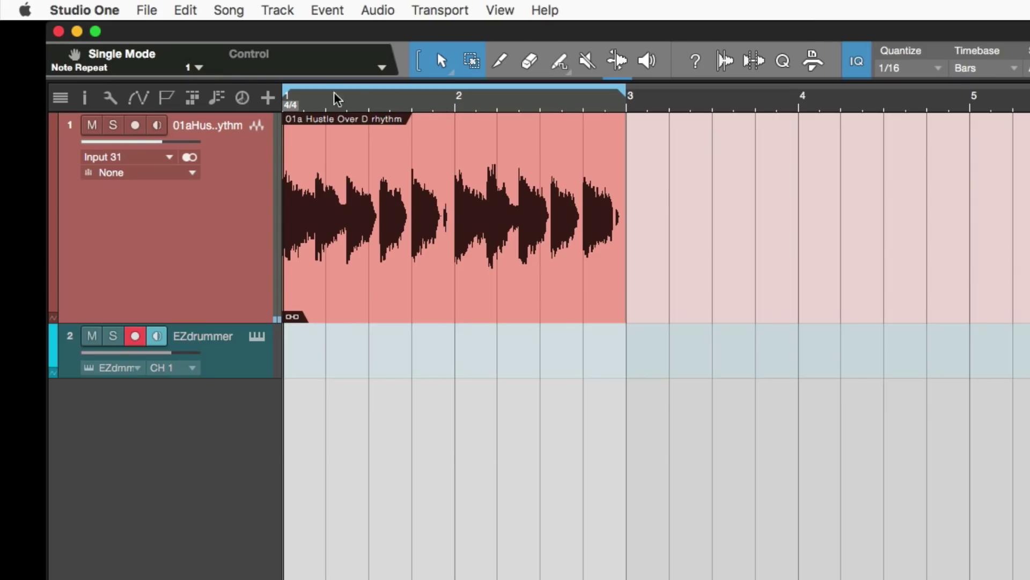
left_click(240, 97)
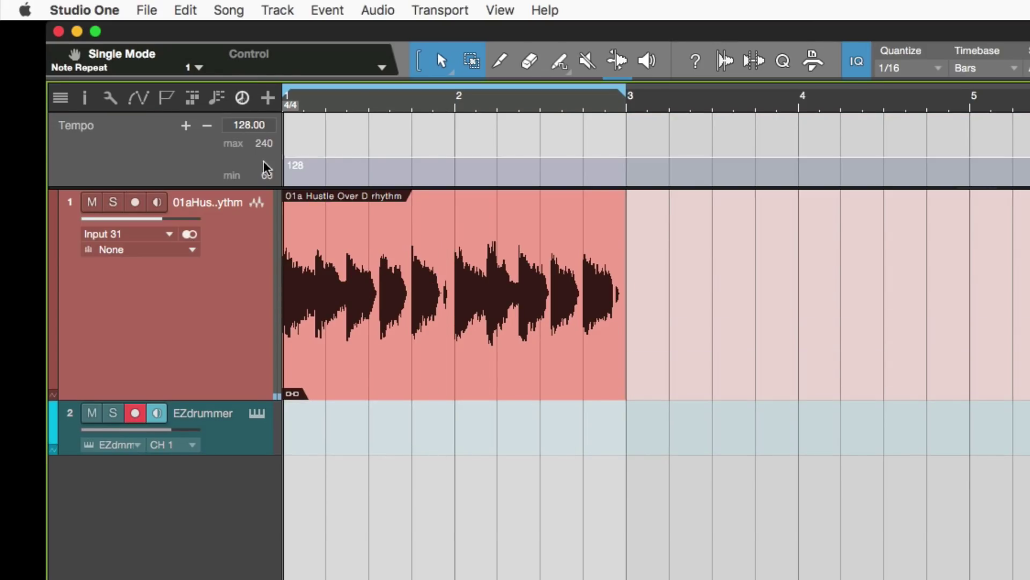
left_click_drag(252, 188, 306, 279)
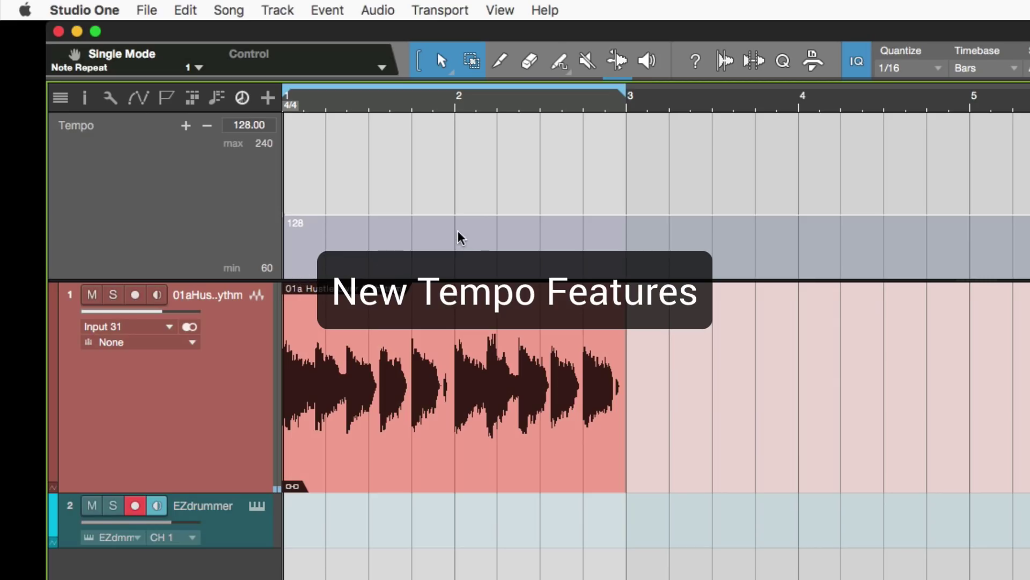
Step: Draw a freehand tempo curve across bars 1–3 and play it back to hear it
left_click(552, 67)
left_click(564, 67)
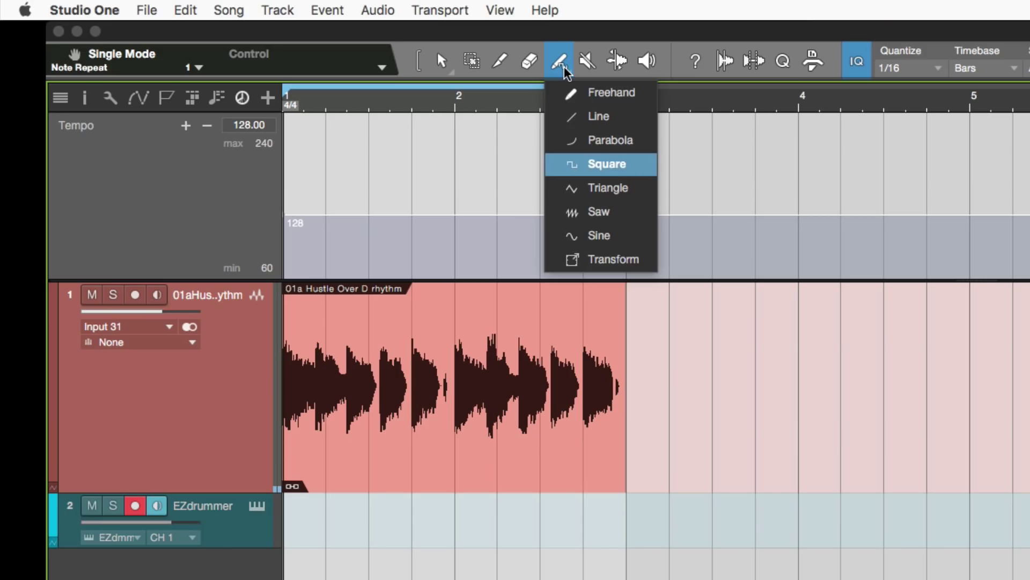
left_click(561, 92)
mouse_move(324, 214)
left_mouse_down()
mouse_move(463, 228)
mouse_move(555, 222)
mouse_move(611, 236)
mouse_move(608, 248)
left_mouse_up()
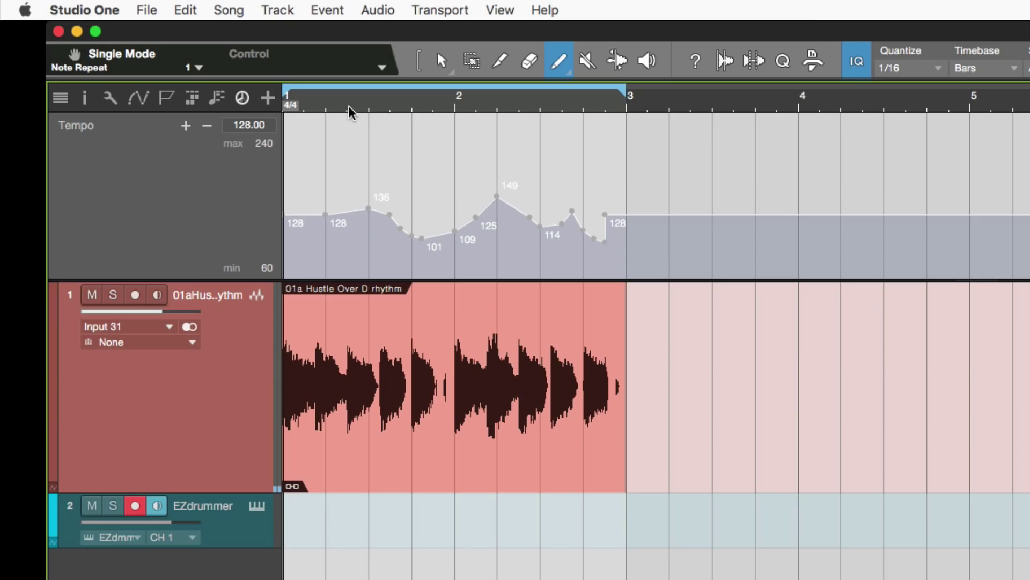
key("space")
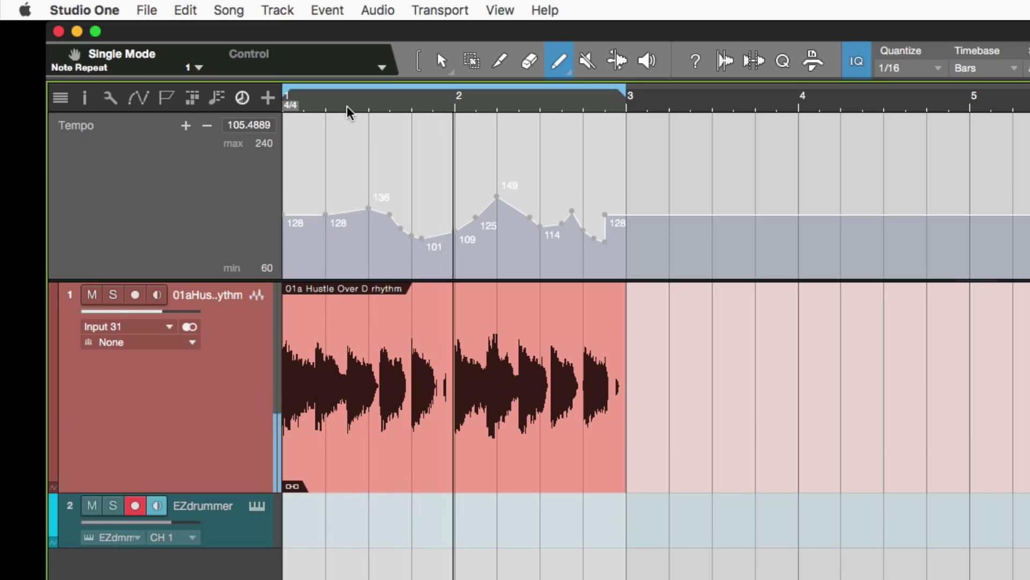
key("space")
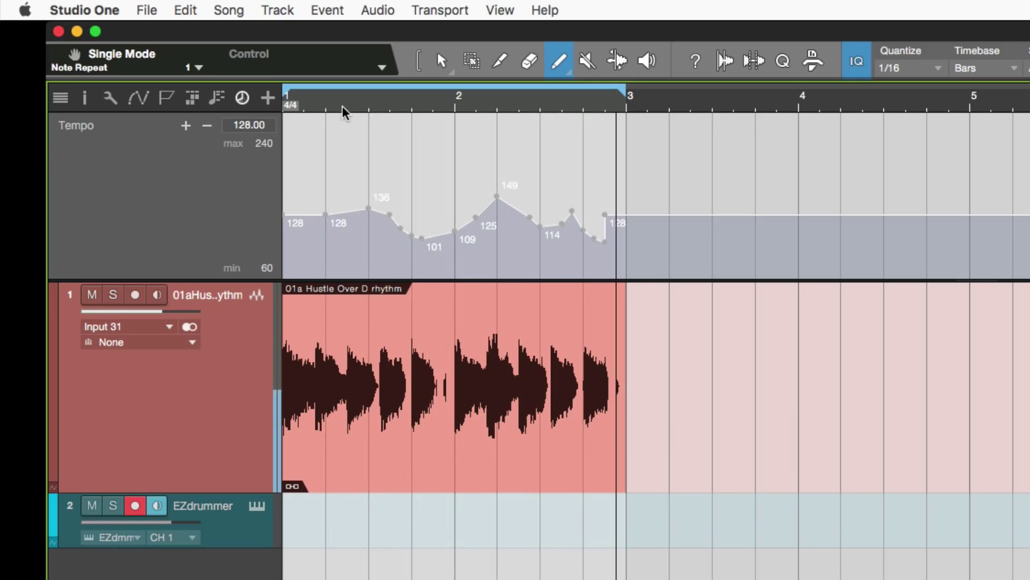
Step: Rescale the tempo lane's minimum and redraw the curve, levelling it around 121 BPM
left_click_drag(268, 271, 271, 350)
mouse_move(312, 174)
left_mouse_down()
mouse_move(287, 189)
mouse_move(392, 223)
mouse_move(485, 177)
mouse_move(554, 231)
mouse_move(575, 234)
left_mouse_up()
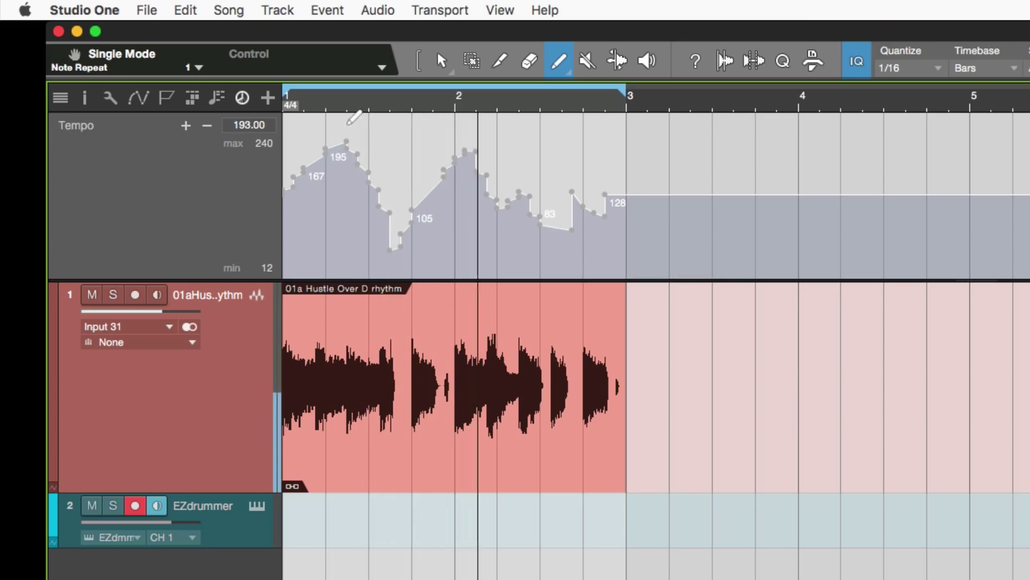
mouse_move(331, 146)
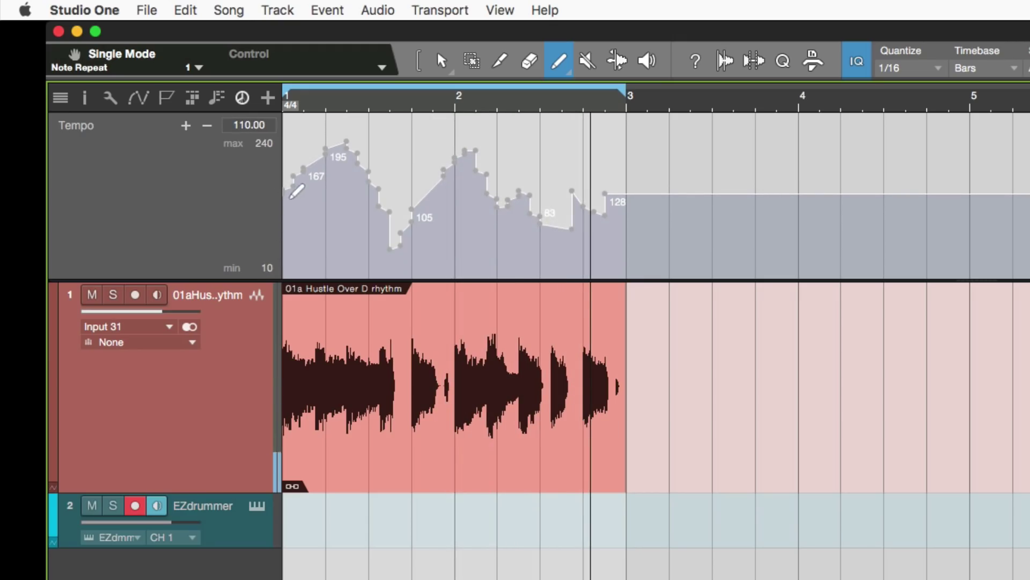
mouse_move(287, 195)
left_mouse_down()
mouse_move(611, 201)
mouse_move(602, 206)
left_mouse_up()
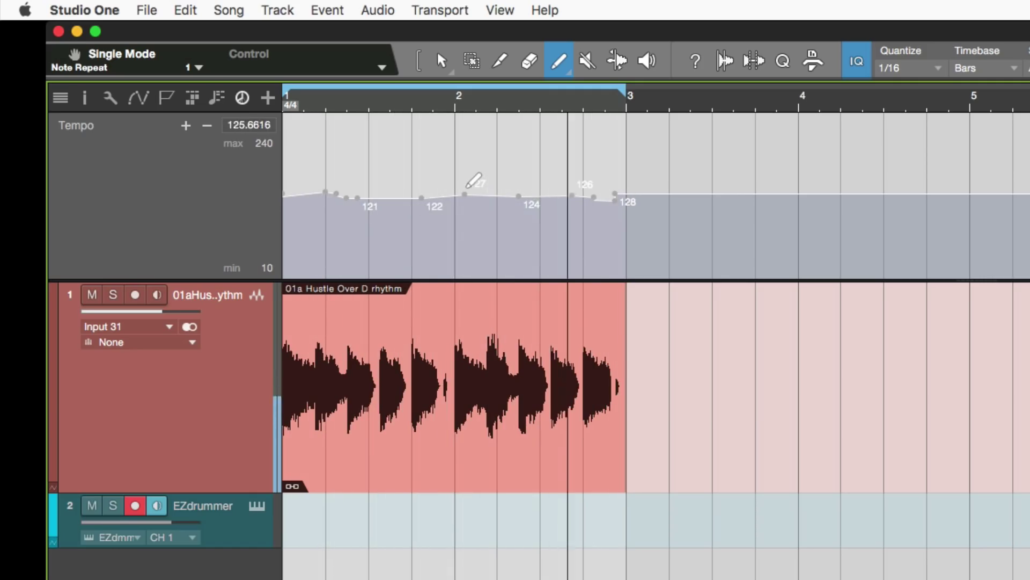
Step: Draw straight tempo ramps from bar 1, including a rise to 149 BPM near bar 2.3
left_click(561, 63)
left_click(598, 115)
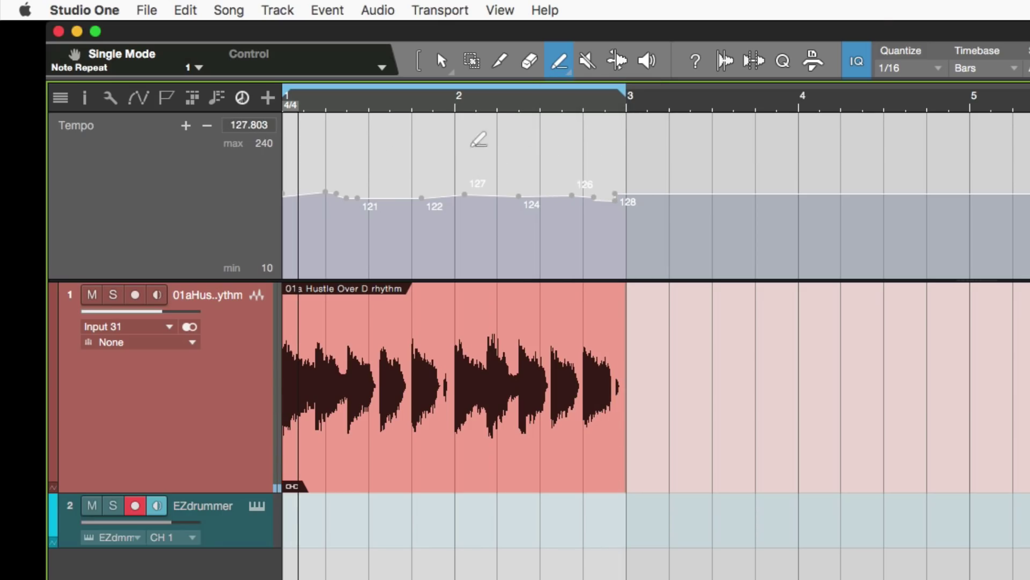
left_click_drag(286, 196, 426, 192)
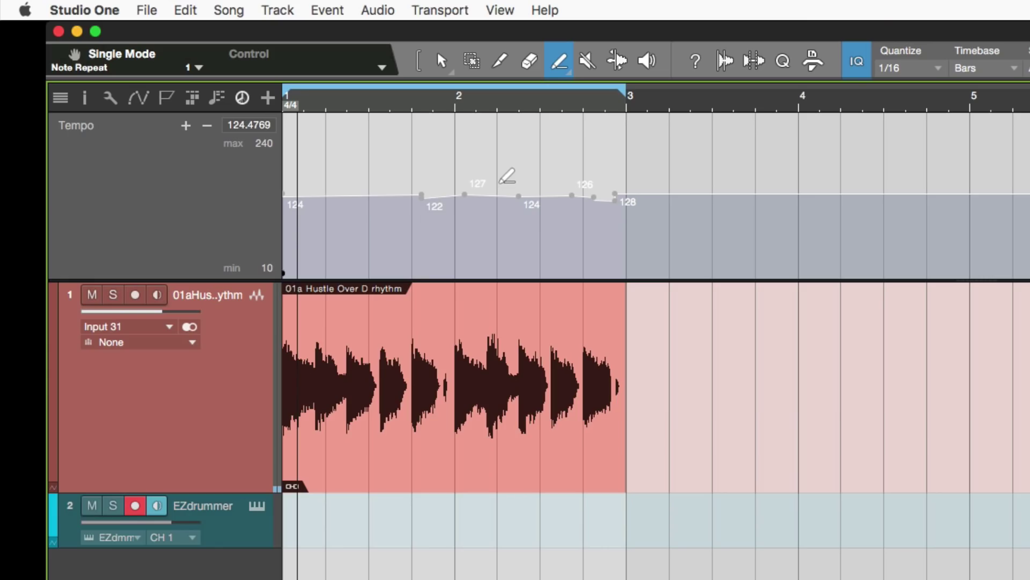
mouse_move(496, 180)
left_mouse_down()
mouse_move(532, 166)
mouse_move(572, 196)
mouse_move(614, 206)
left_mouse_up()
Step: Play back the new tempo ramps, then switch to the range selection tool
key("space")
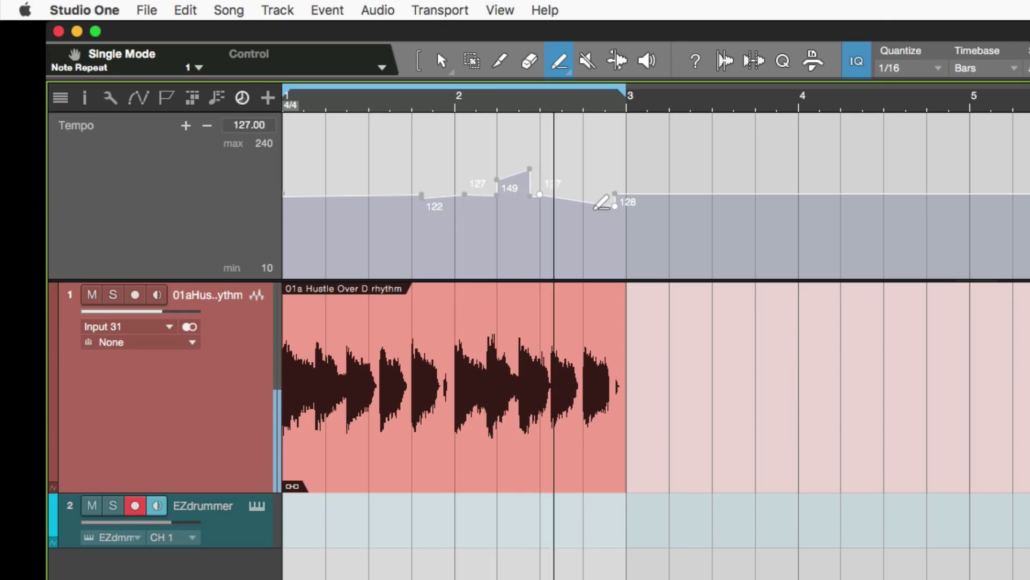
key("space")
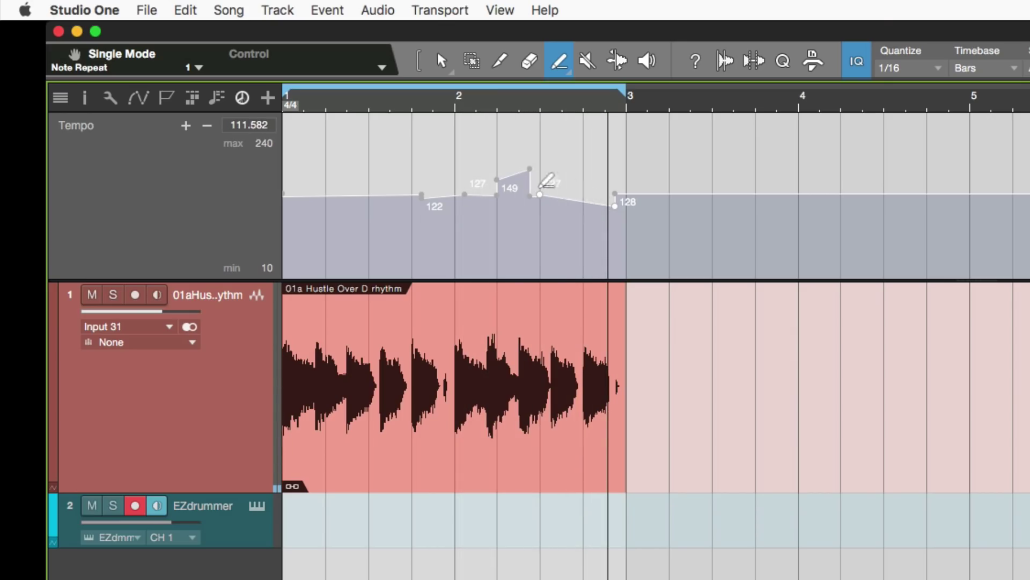
key("2")
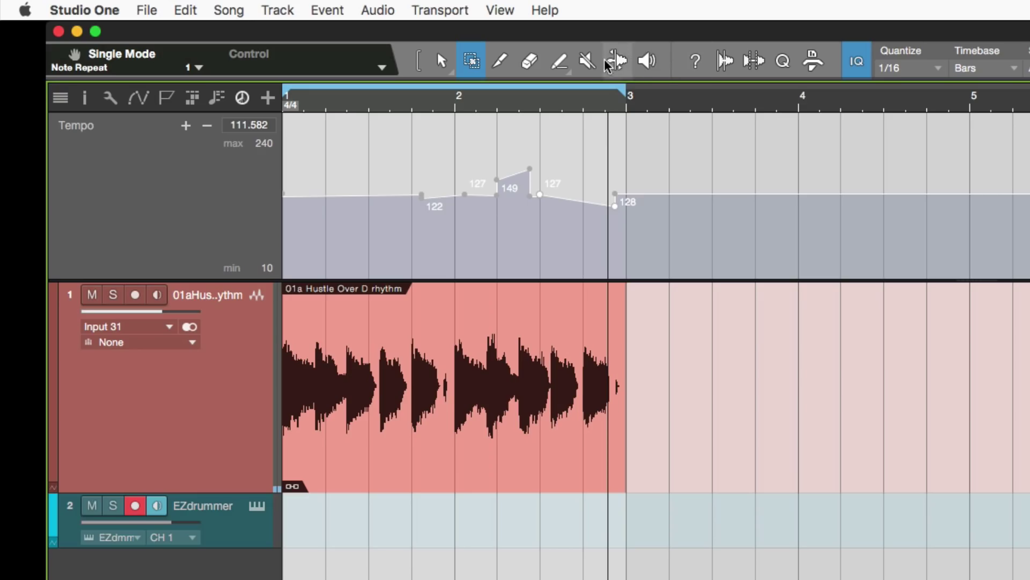
left_click(560, 72)
Step: Redraw the tempo freehand from bar 1 toward the 149 peak and return to the song start
left_click(590, 92)
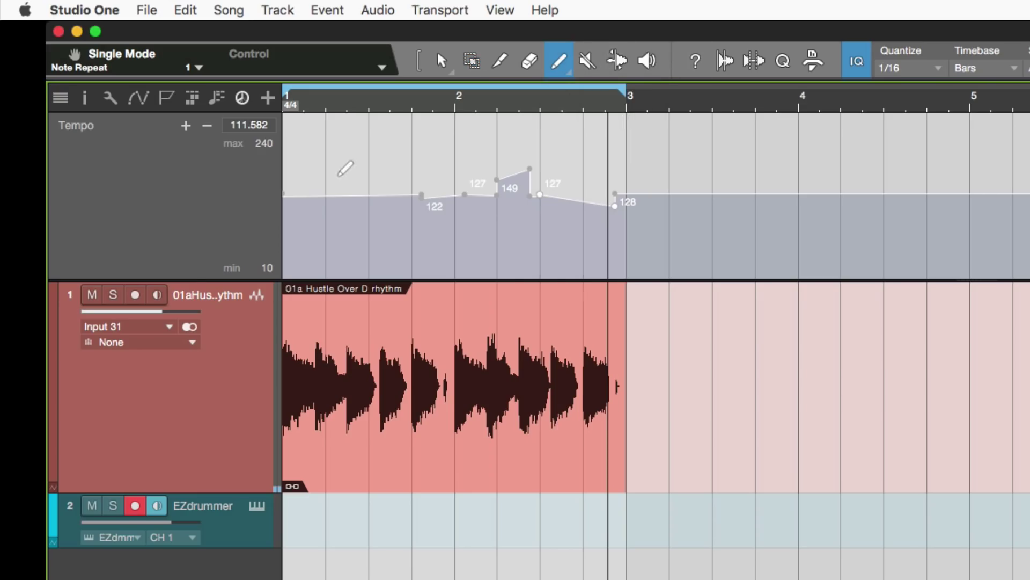
mouse_move(285, 196)
left_mouse_down()
mouse_move(403, 162)
mouse_move(621, 184)
left_mouse_up()
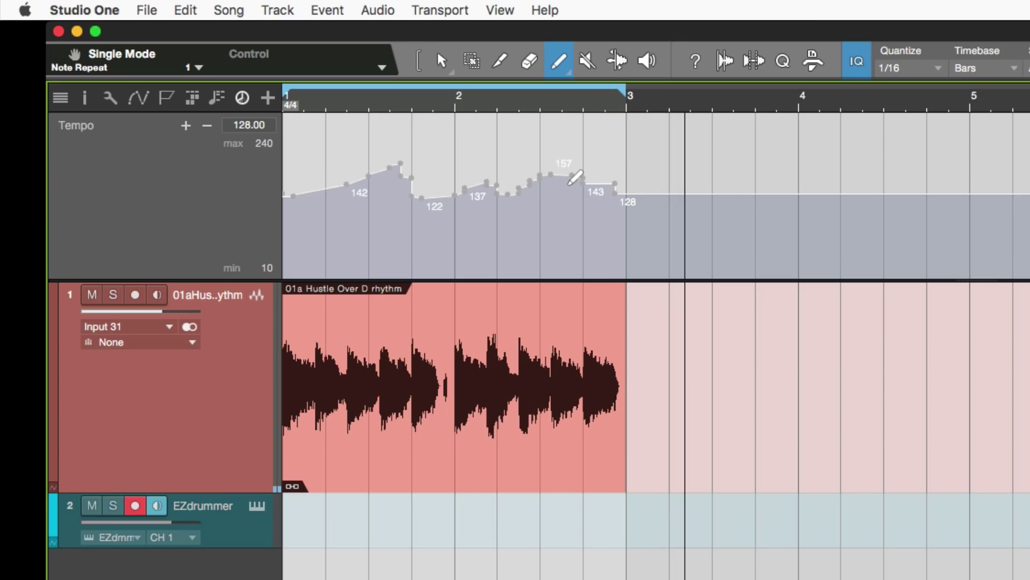
key("Home")
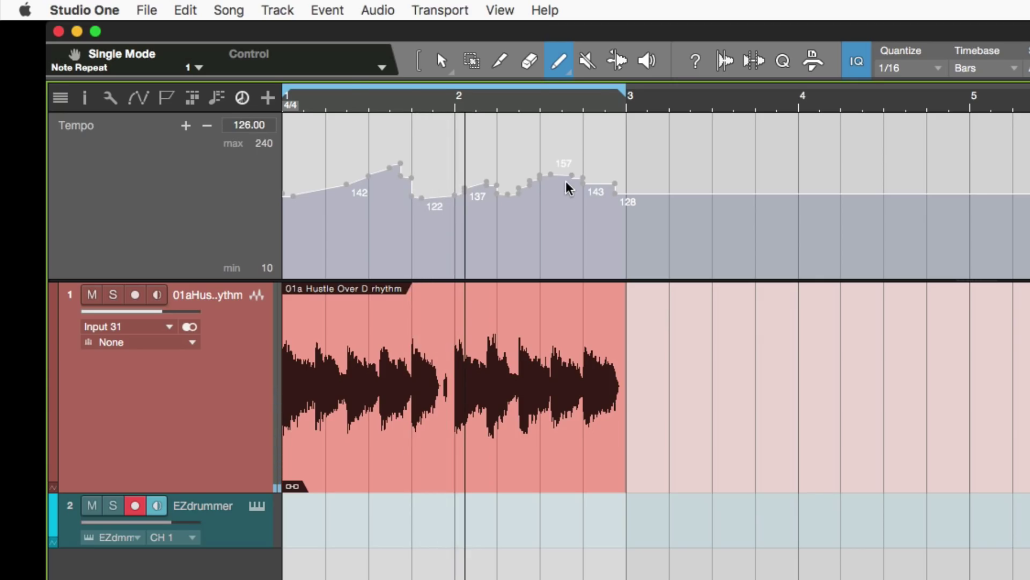
Step: Zoom in on the timeline and undo the tempo edits until it sits flat at 128 BPM
key("e")
key("e")
scroll(579, 177, "left", 5)
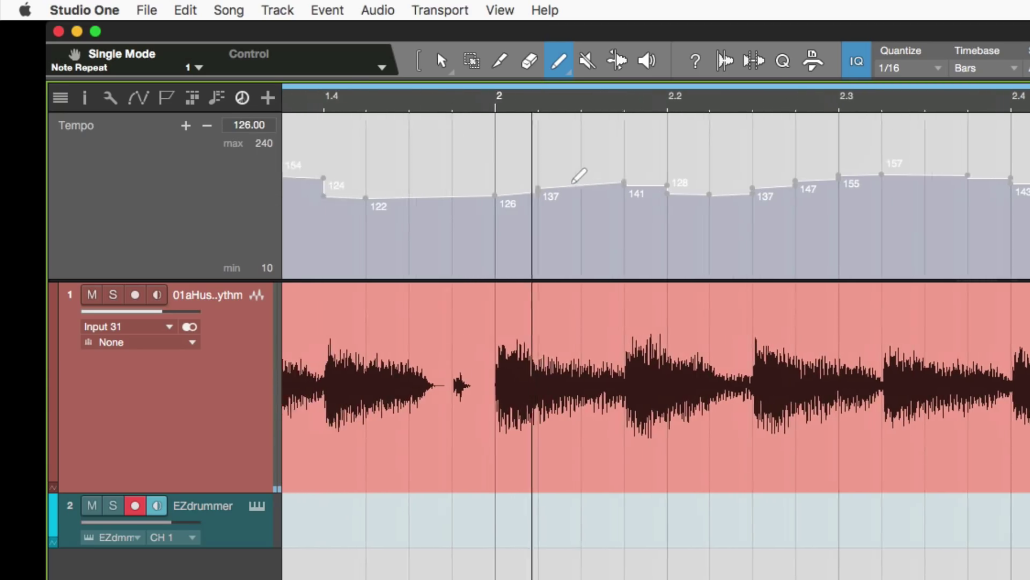
scroll(582, 177, "left", 3)
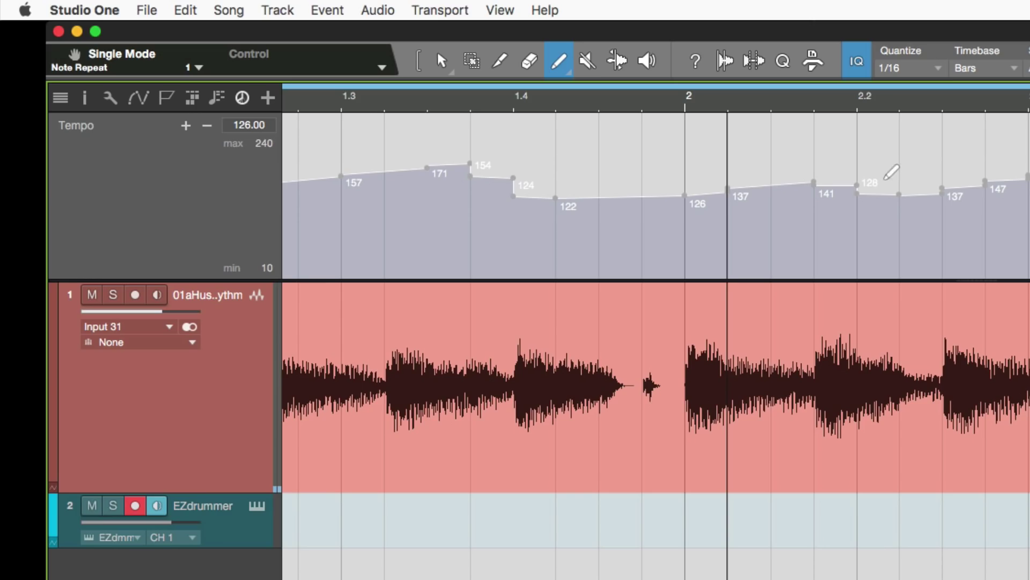
key("super+z")
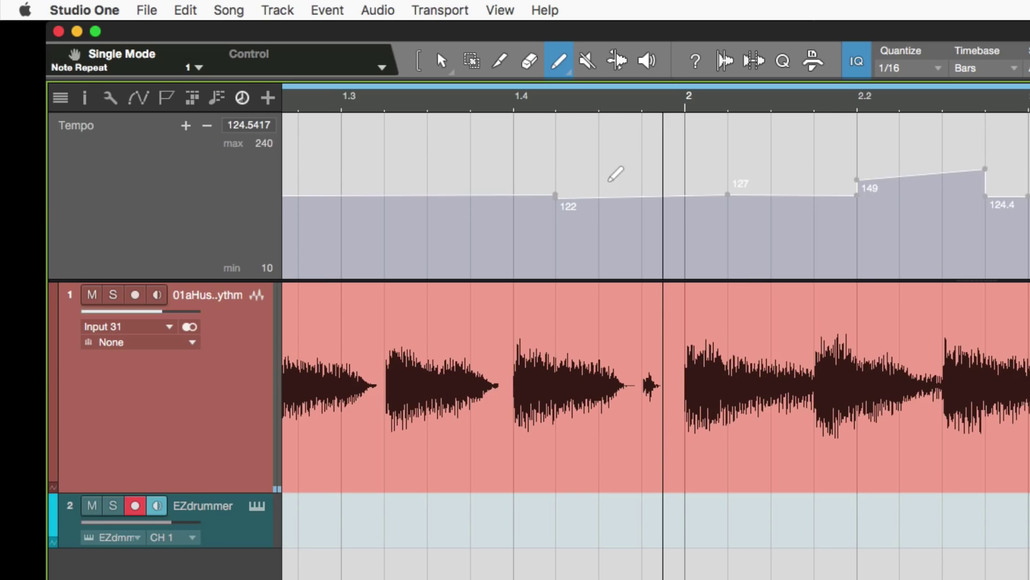
key("super+z")
key("super+z")
key("super+z")
key("super+z")
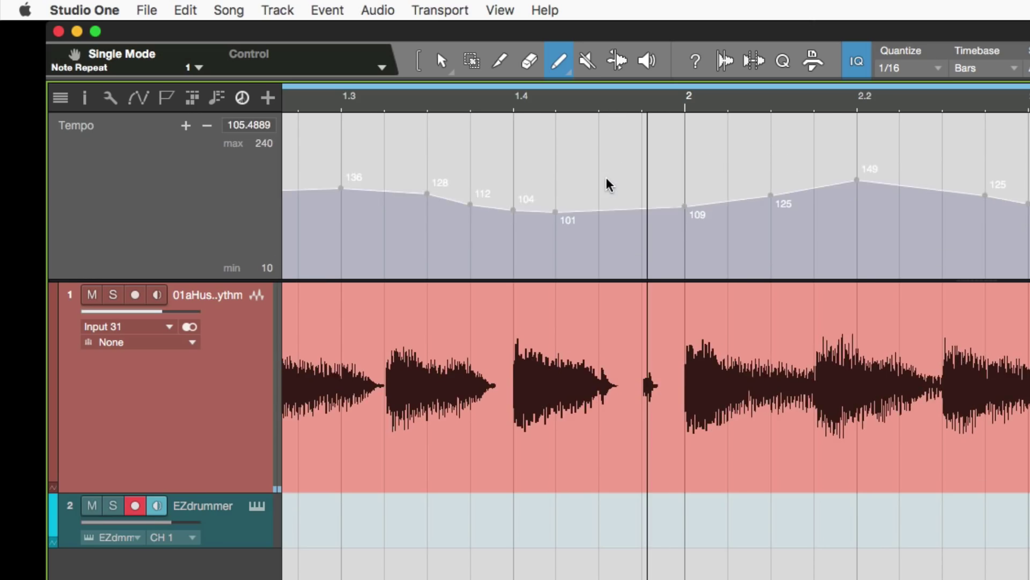
Step: Set the ruler's timebase to Time-Linear
right_click(532, 96)
mouse_move(687, 194)
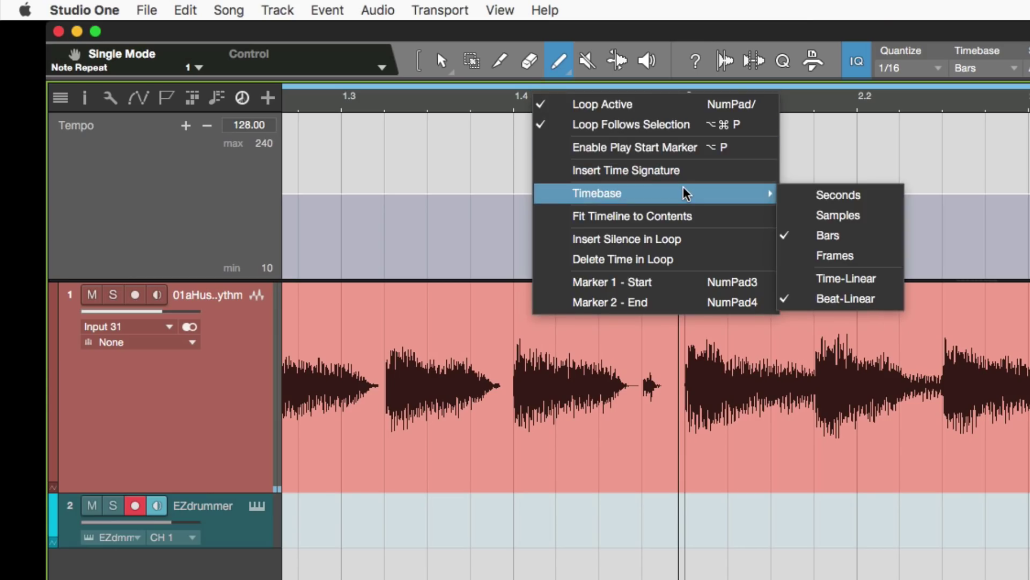
left_click(848, 278)
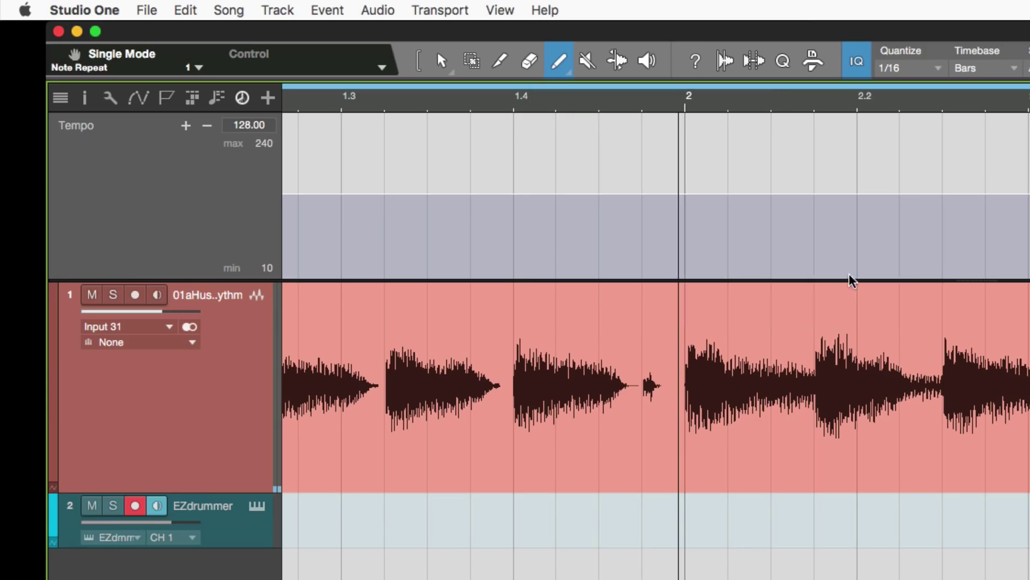
Step: Draw stepped tempo changes jumping from 128 to 210, down to 29, then back up, and zoom out
mouse_move(384, 194)
left_mouse_down()
mouse_move(514, 178)
mouse_move(736, 184)
mouse_move(856, 164)
mouse_move(939, 205)
left_mouse_up()
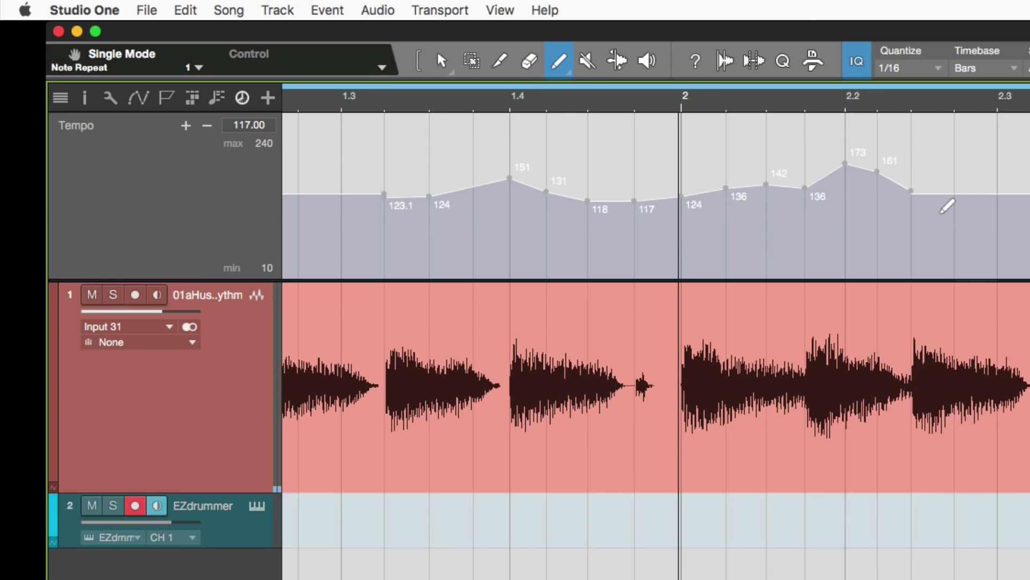
mouse_move(1009, 204)
left_mouse_down()
mouse_move(914, 143)
mouse_move(815, 232)
mouse_move(683, 260)
mouse_move(545, 196)
mouse_move(472, 138)
mouse_move(409, 111)
mouse_move(403, 118)
left_mouse_up()
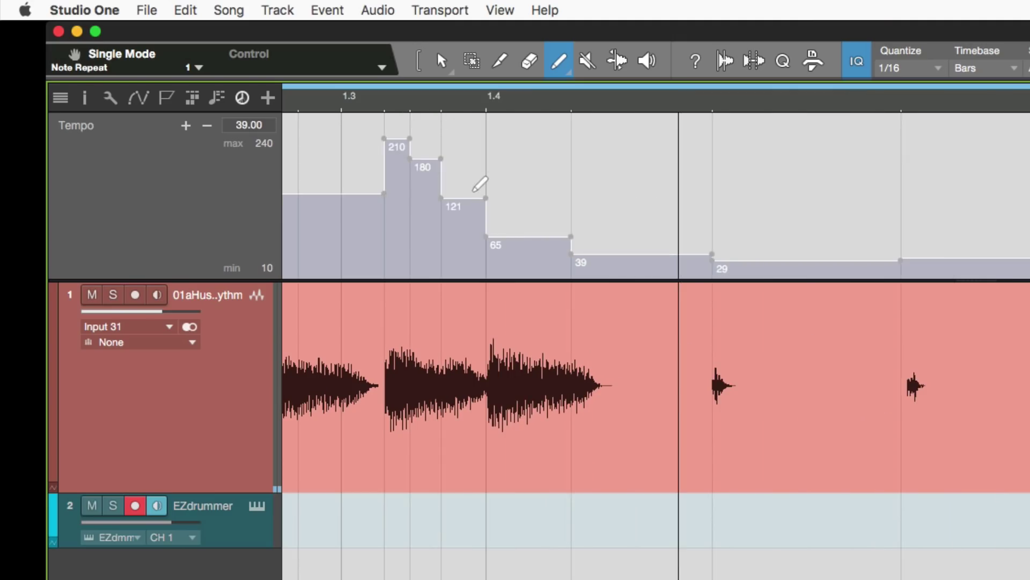
key("w")
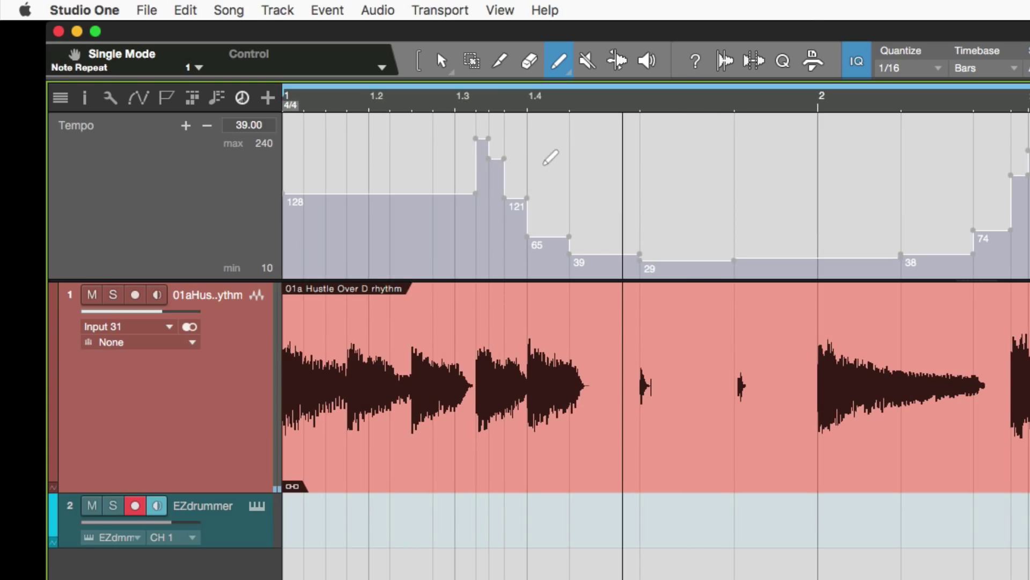
Step: Switch the timeline timebase back to Beat-Linear and play the song to hear the tempo changes
right_click(583, 107)
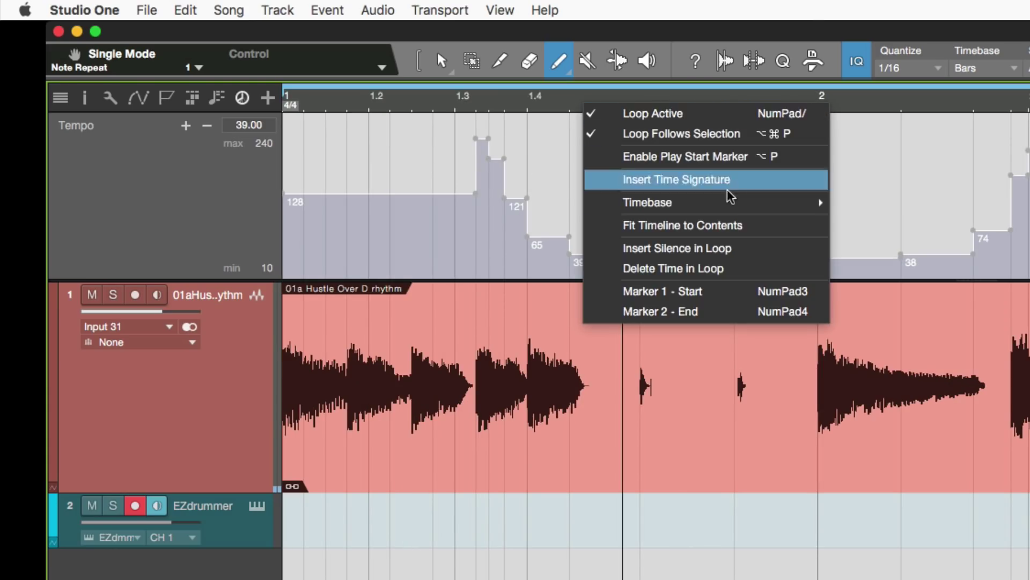
mouse_move(729, 204)
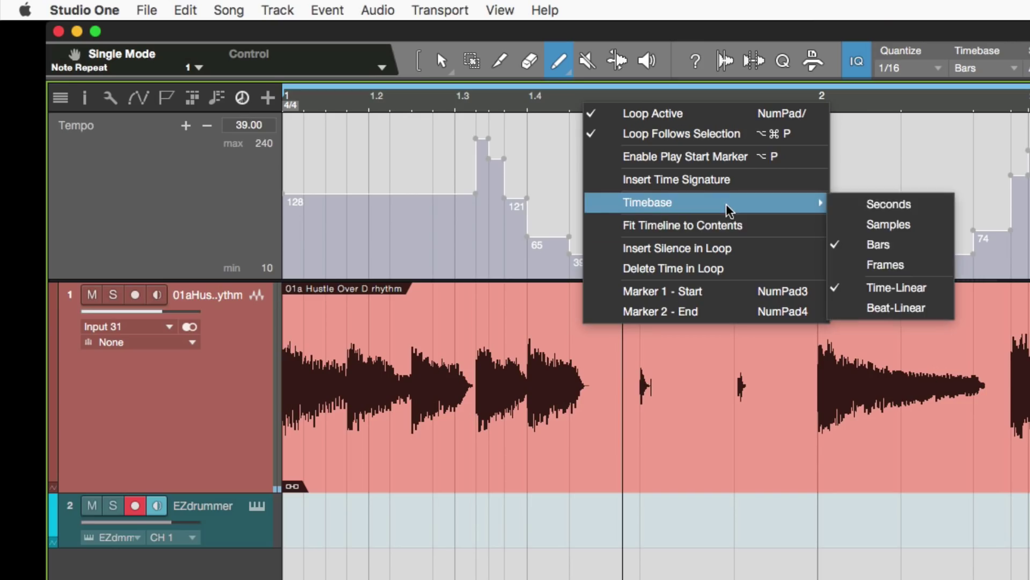
left_click(885, 305)
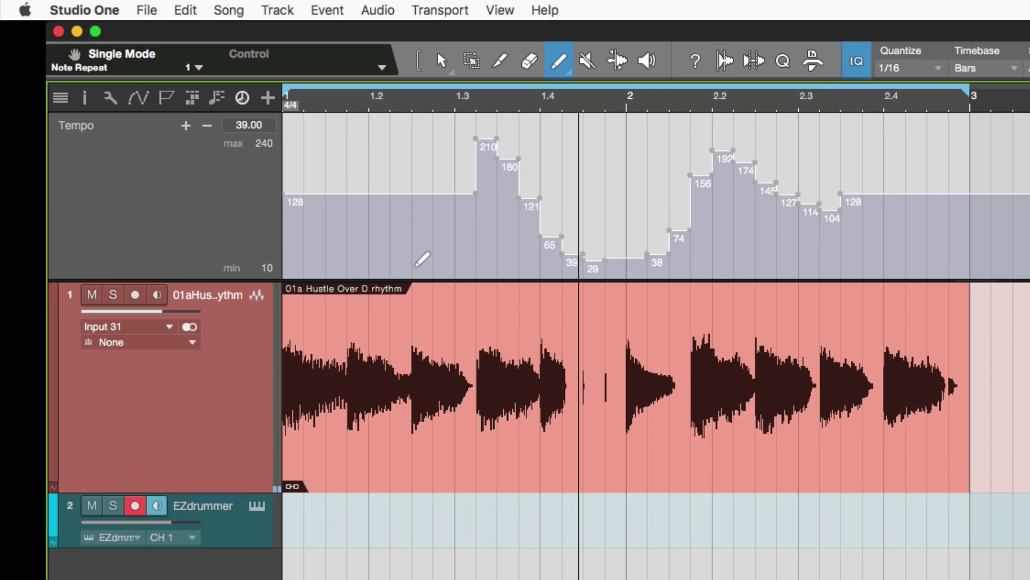
key("space")
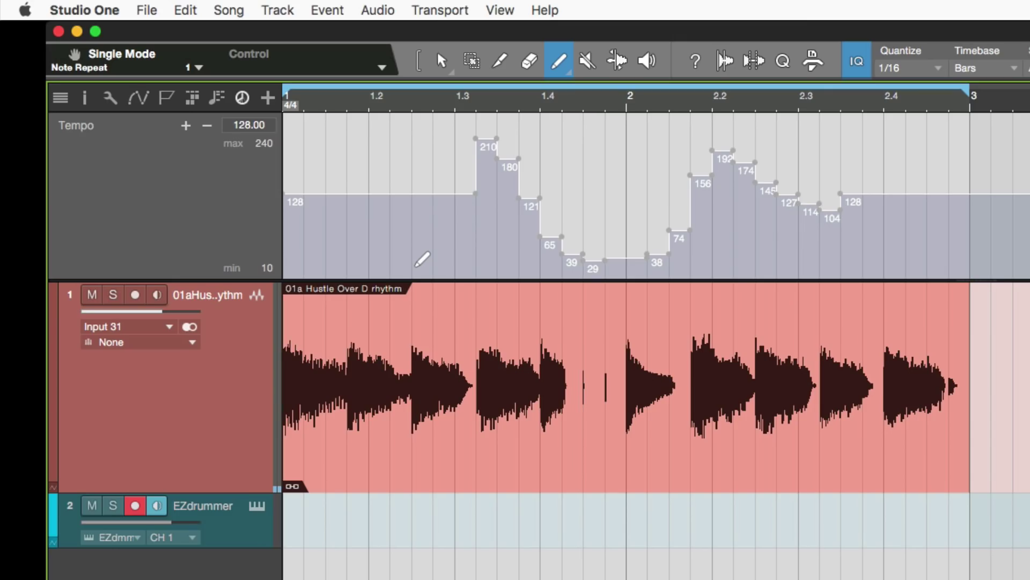
key("space")
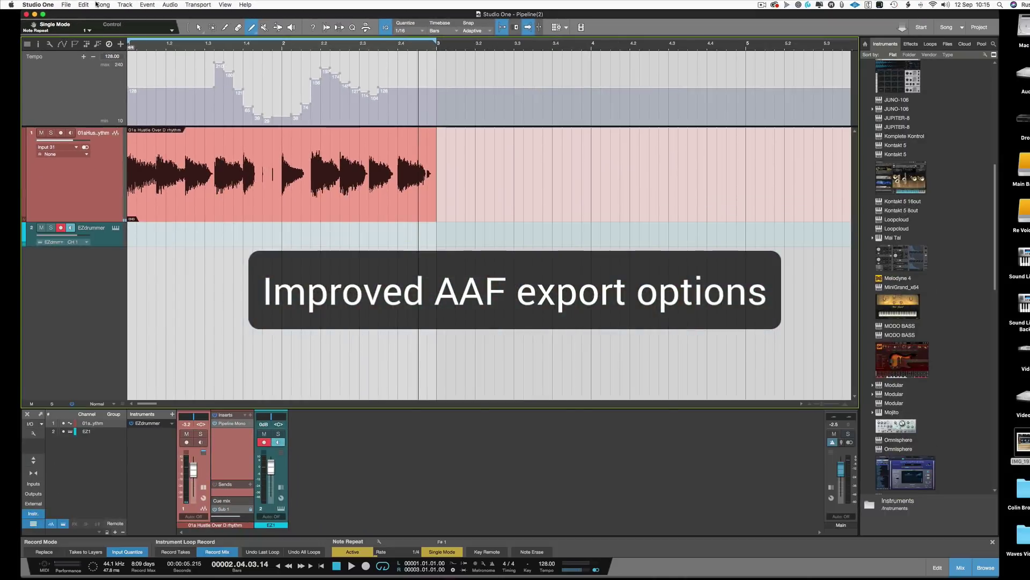
Step: Save a copy of the song as an AAF File (.aaf) and confirm using the AAF format
left_click(68, 4)
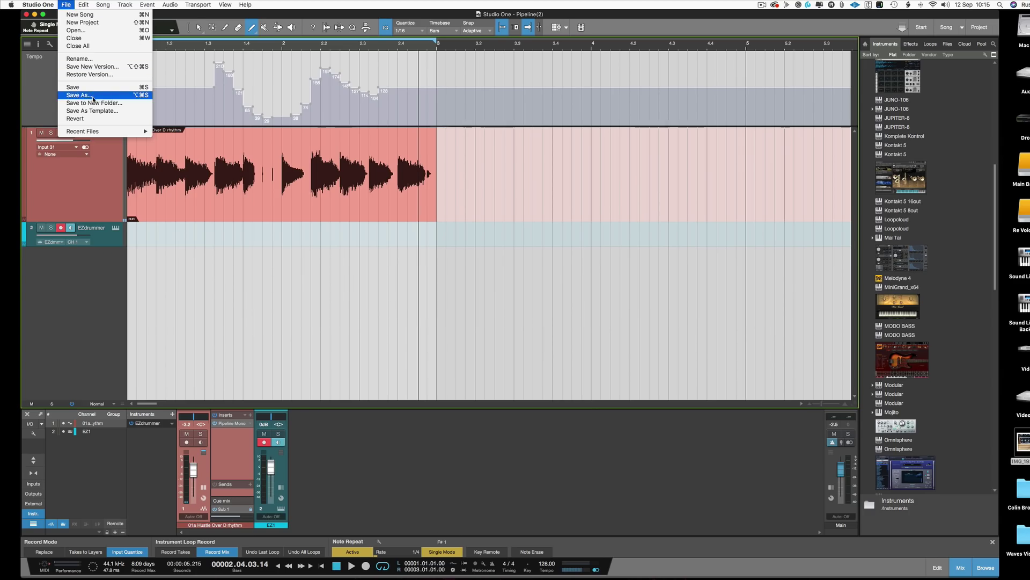
left_click(81, 95)
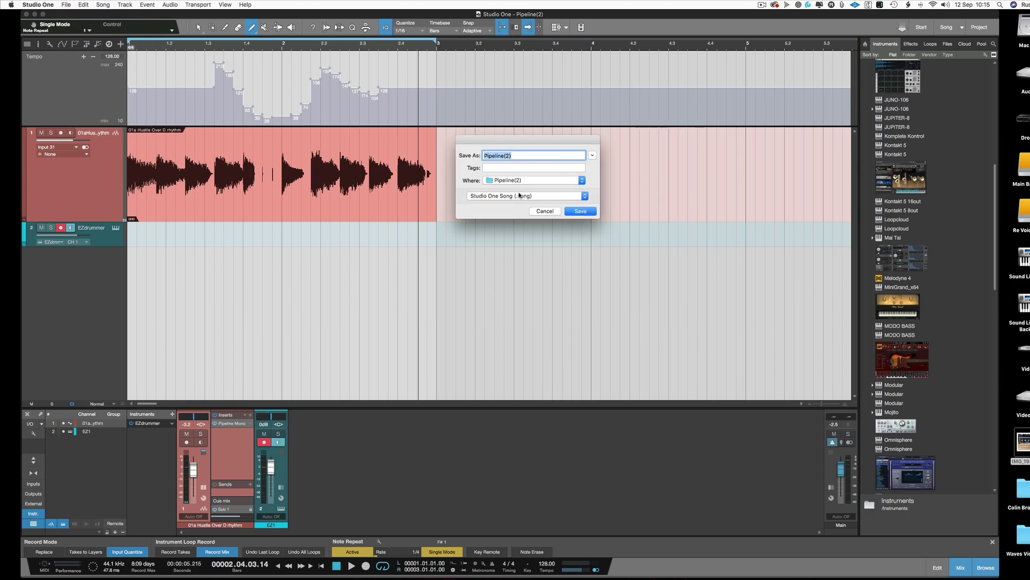
left_click(520, 196)
left_click(518, 204)
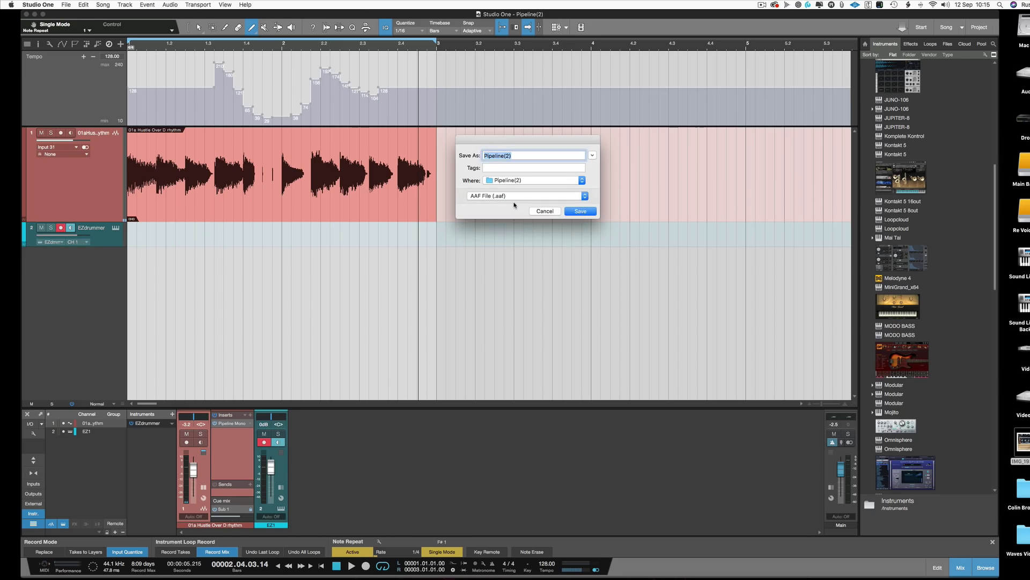
left_click(581, 211)
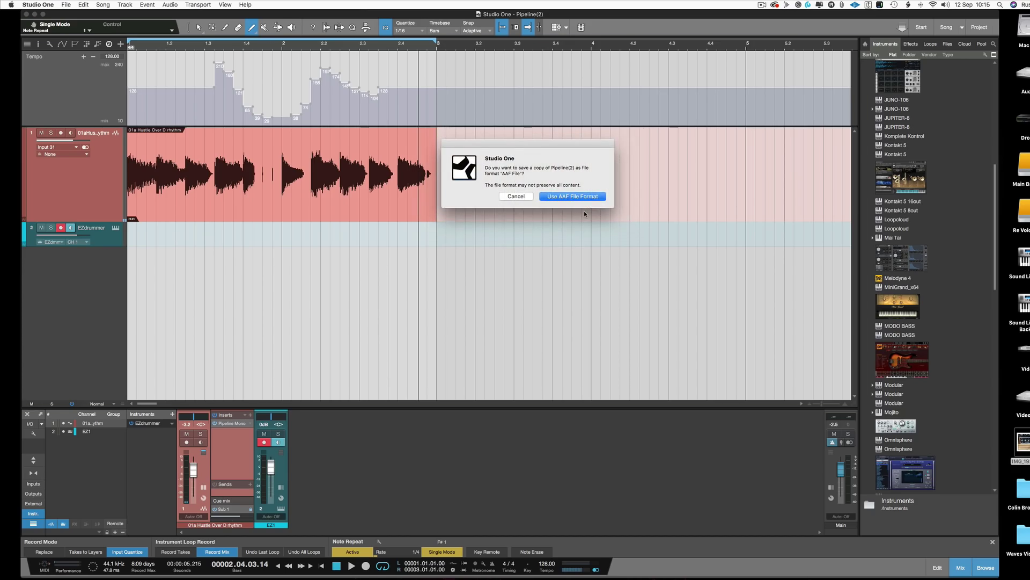
left_click(571, 195)
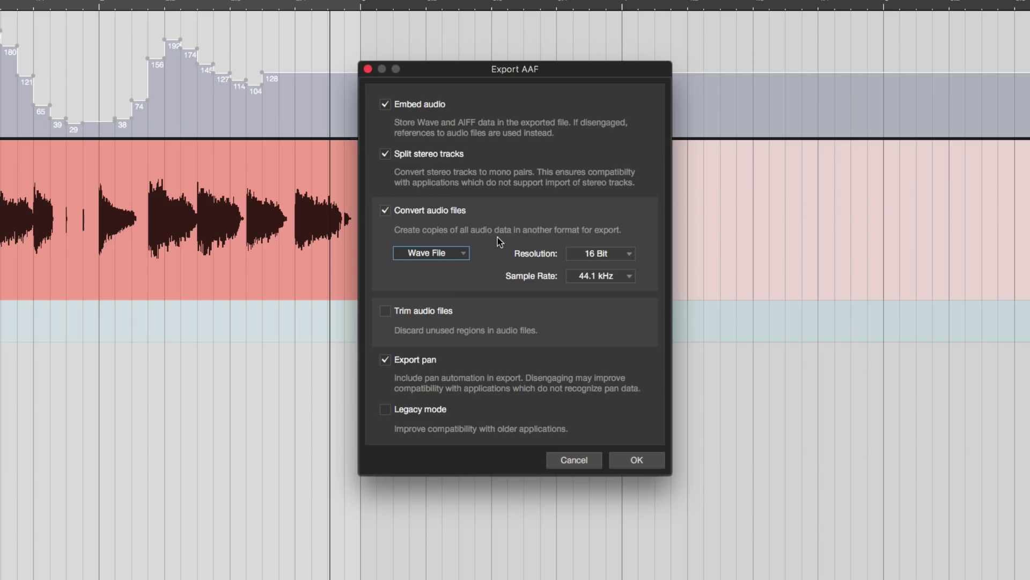
Step: Keep Wave File as the audio format, then cancel the Export AAF dialog
left_click(464, 251)
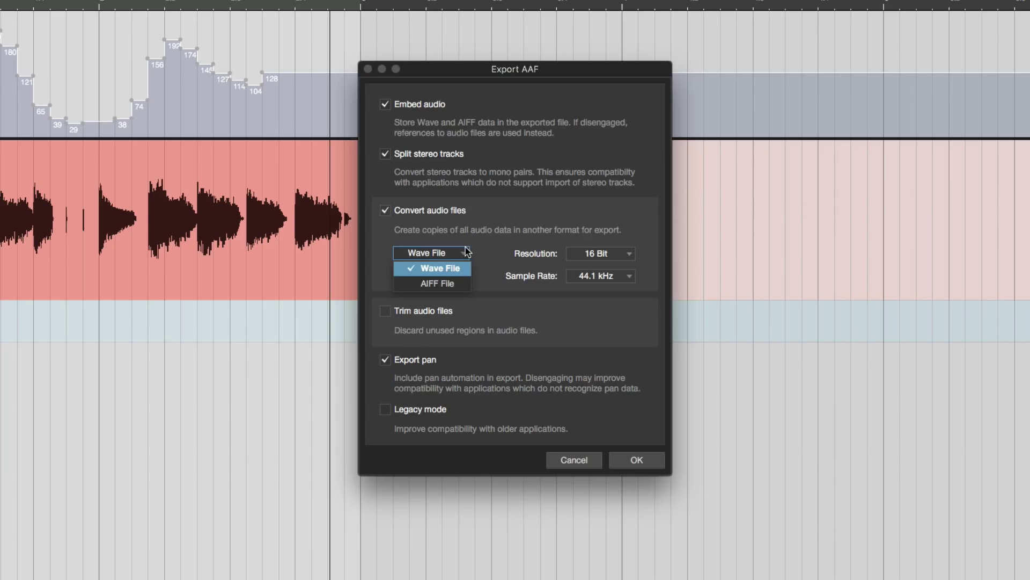
left_click(481, 247)
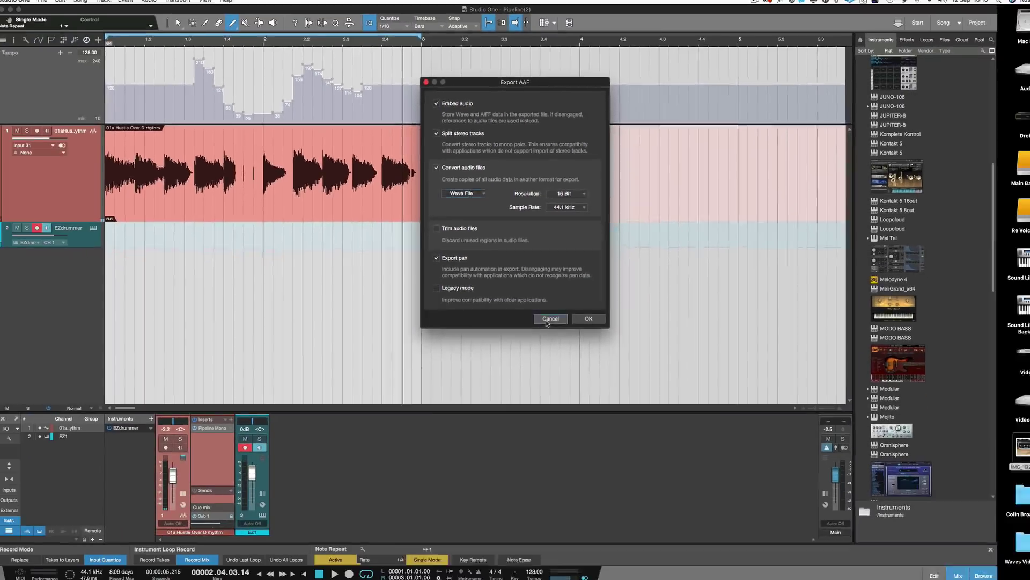
left_click(570, 462)
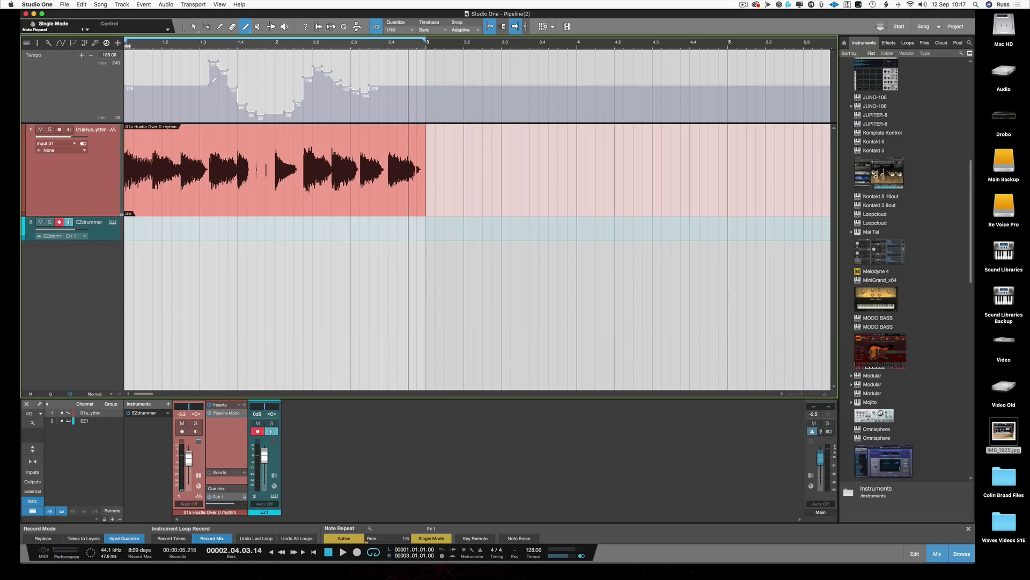
Step: Solo and unsolo mixer channel 1, then open Preferences with Cmd+,
left_click(65, 5)
left_click(663, 279)
left_click(197, 424)
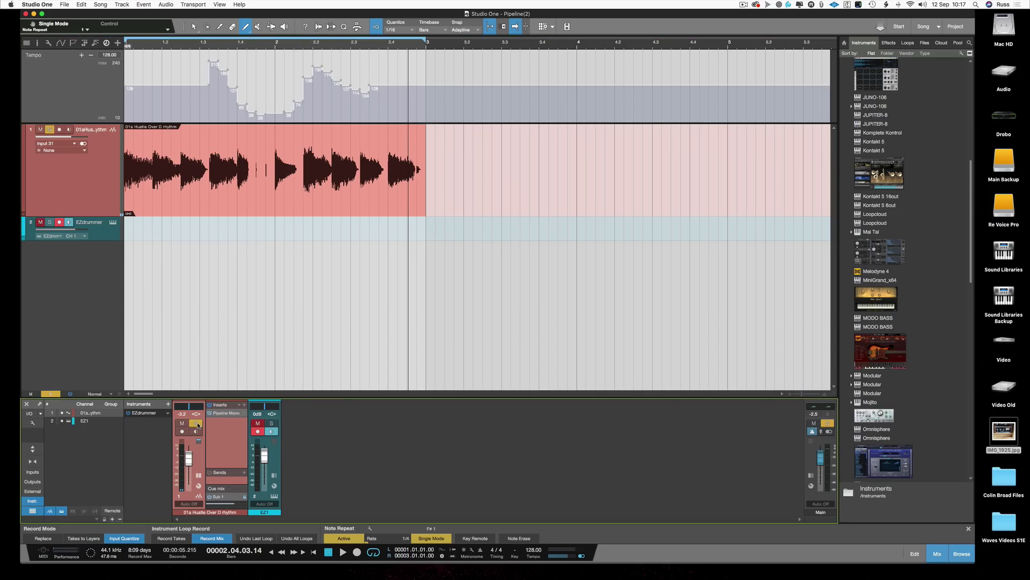
left_click(196, 423)
key("super+comma")
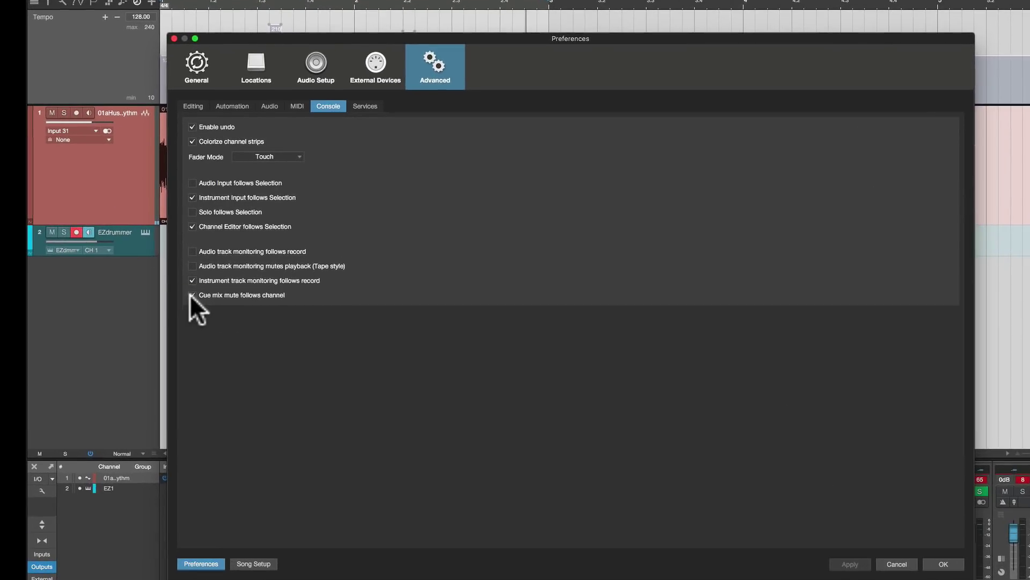
Step: Toggle 'Cue mix mute follows channel' on and off, leaving it unticked
left_click(149, 270)
left_click(192, 295)
left_click(192, 295)
left_click(192, 295)
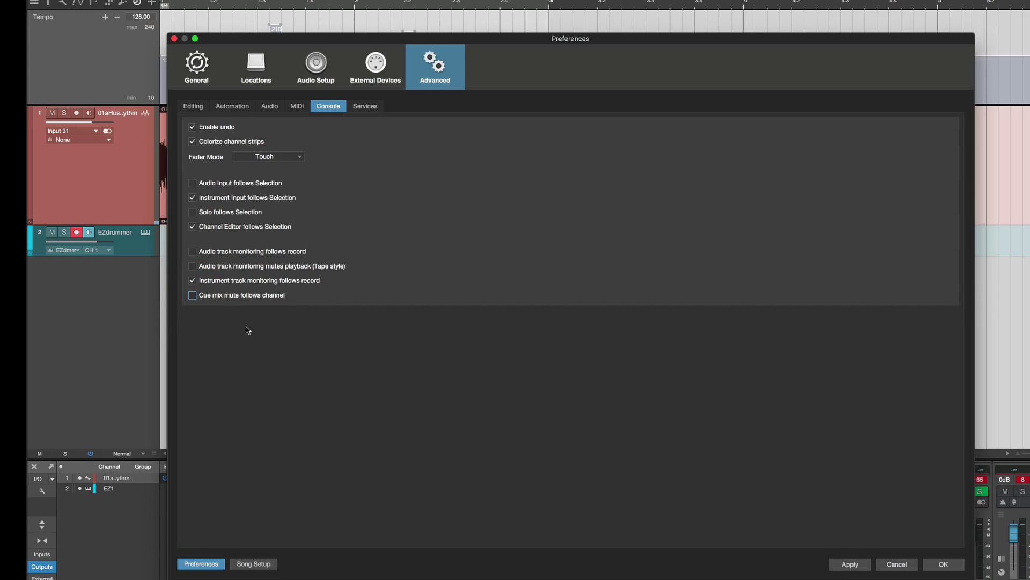
left_click(897, 564)
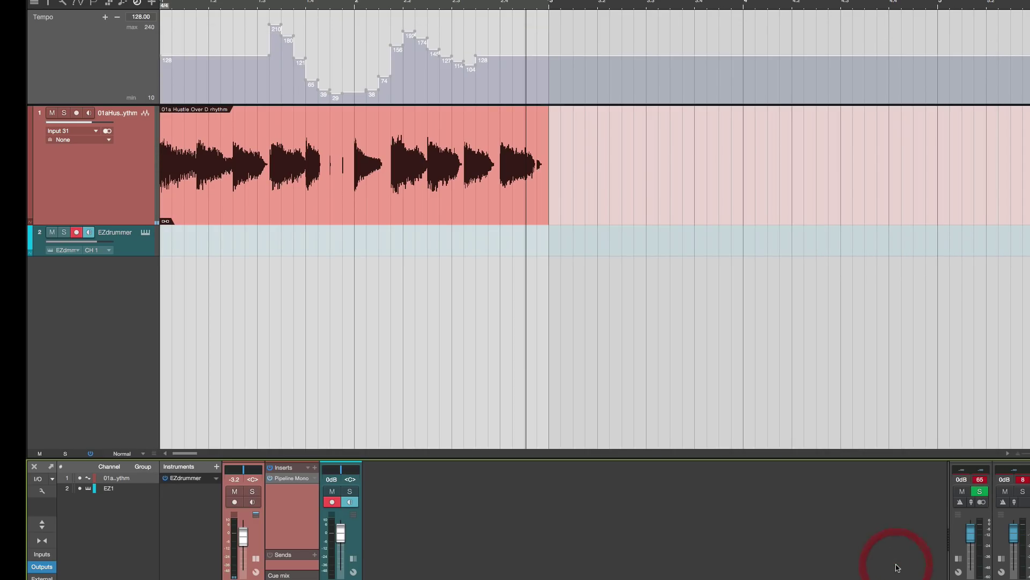